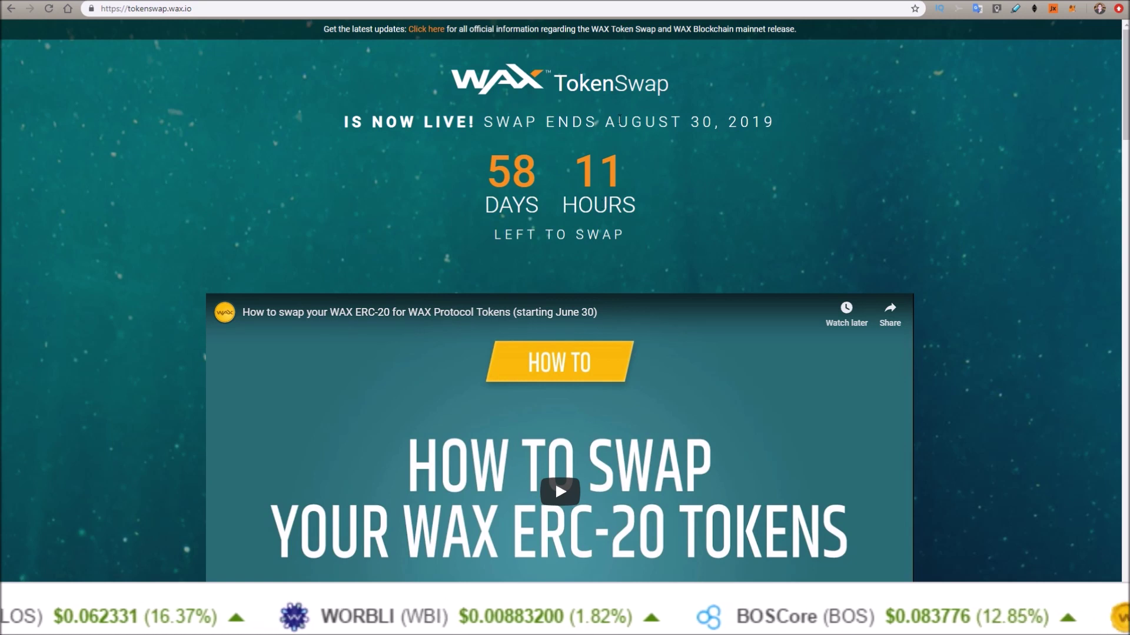
Highlight the swap end date in the headline, then clear the selection.
{"action": "left_click_drag", "start_coordinate": [606, 122], "coordinate": [789, 209]}
{"action": "left_click", "coordinate": [789, 210]}
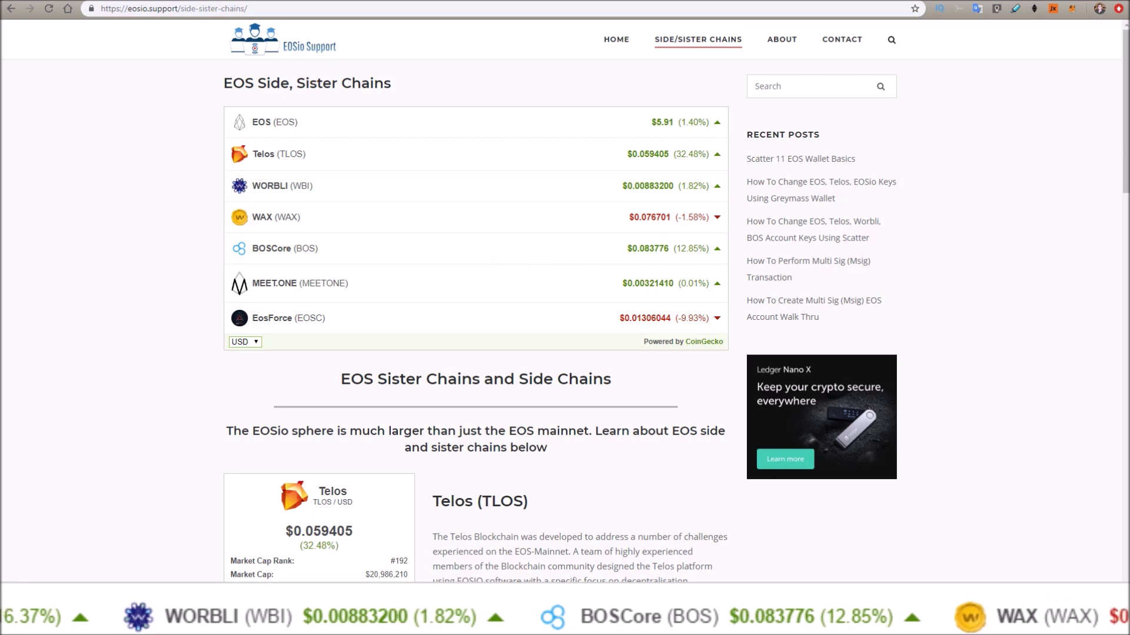
{"action": "scroll", "coordinate": [421, 298], "scroll_direction": "down", "scroll_amount": 10}
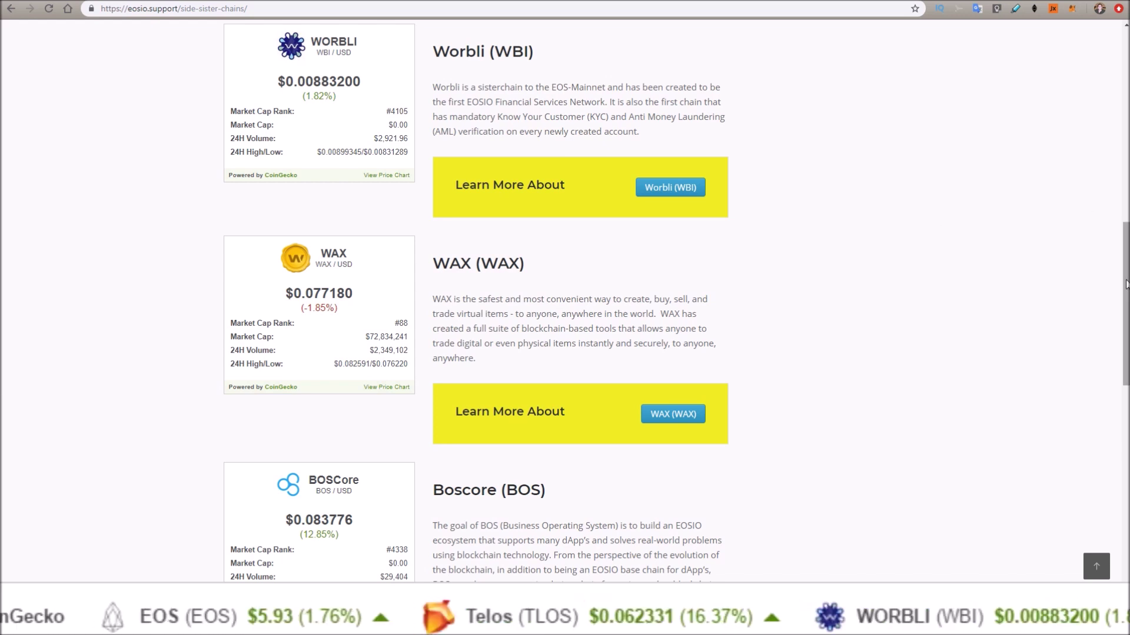
{"action": "left_click_drag", "start_coordinate": [1126, 283], "coordinate": [1127, 88]}
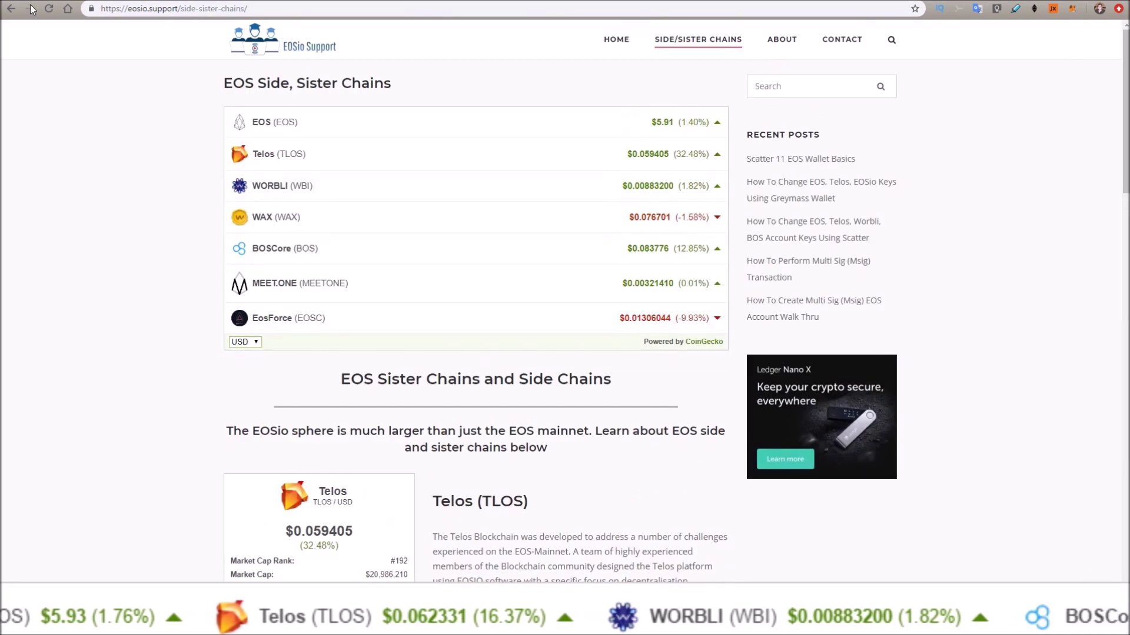
{"action": "left_click", "coordinate": [34, 9]}
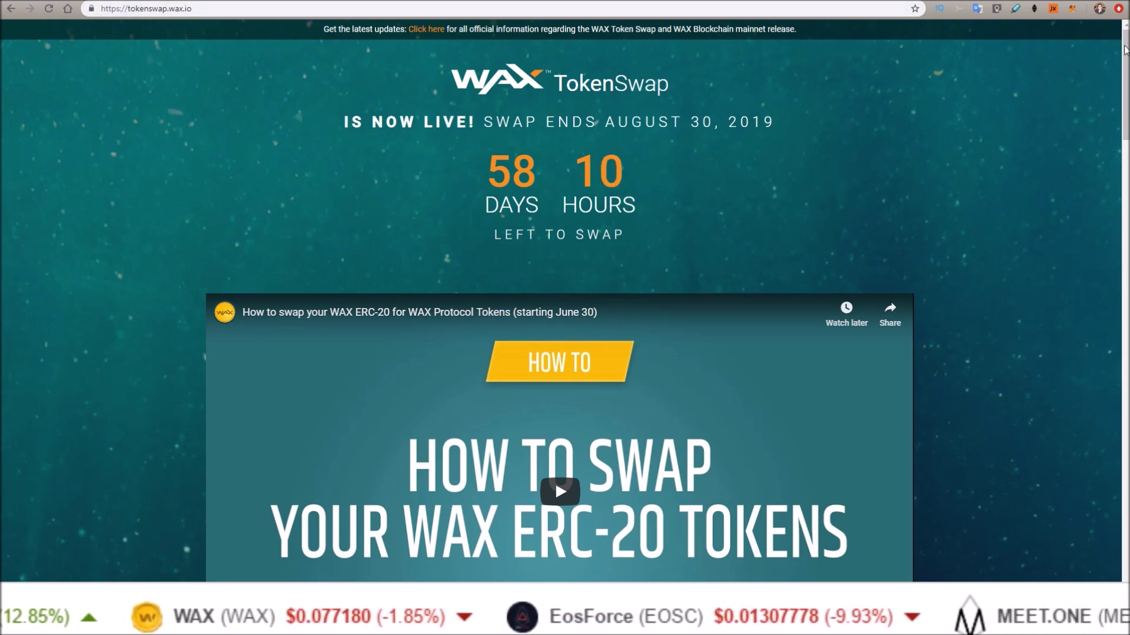
Scroll down to the three-step swap process cards and follow the account.wax.io link.
{"action": "scroll", "coordinate": [1107, 122], "scroll_direction": "down", "scroll_amount": 10}
{"action": "scroll", "coordinate": [1094, 173], "scroll_direction": "down", "scroll_amount": 2}
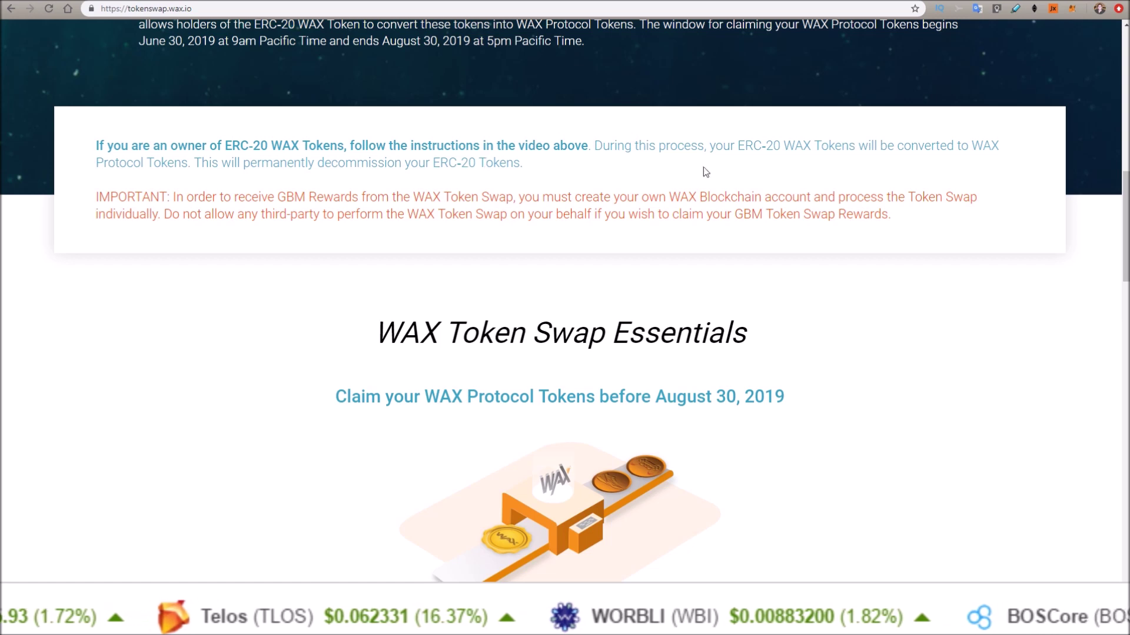
{"action": "left_click_drag", "start_coordinate": [1124, 229], "coordinate": [1096, 128]}
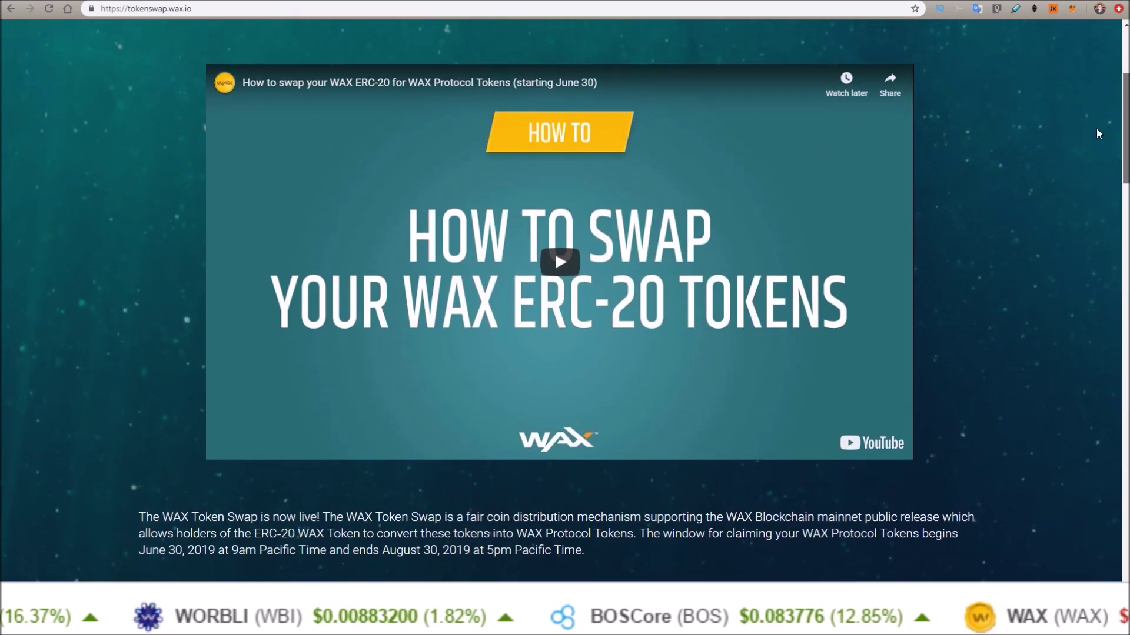
{"action": "scroll", "coordinate": [1084, 167], "scroll_direction": "down", "scroll_amount": 4}
{"action": "scroll", "coordinate": [1078, 147], "scroll_direction": "up", "scroll_amount": 2}
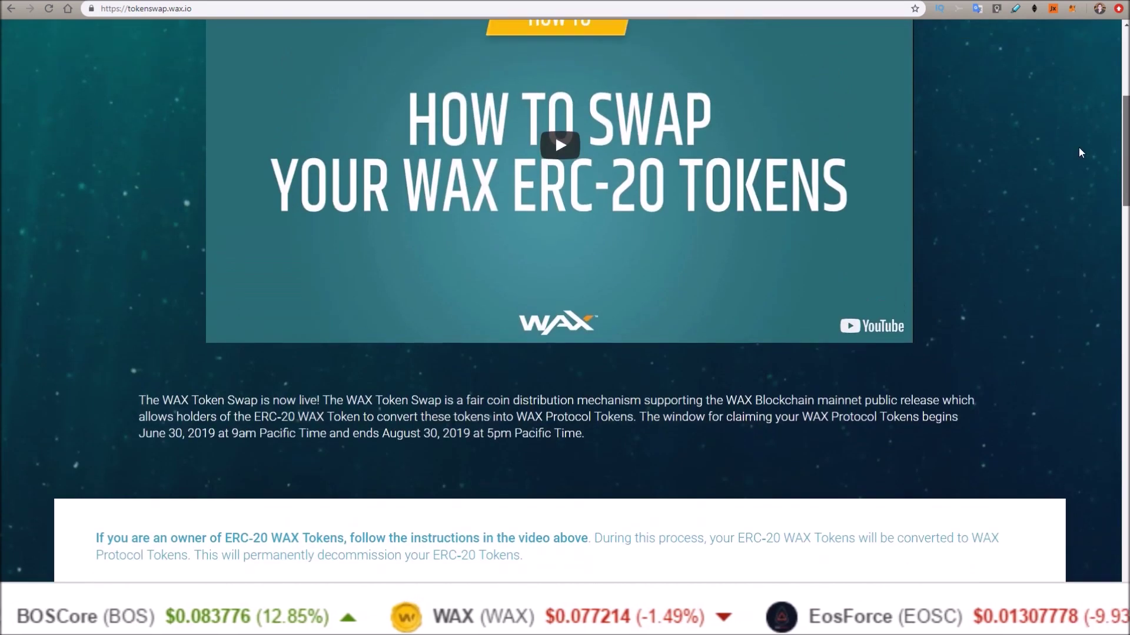
{"action": "scroll", "coordinate": [1076, 170], "scroll_direction": "down", "scroll_amount": 1}
{"action": "scroll", "coordinate": [1079, 187], "scroll_direction": "down", "scroll_amount": 10}
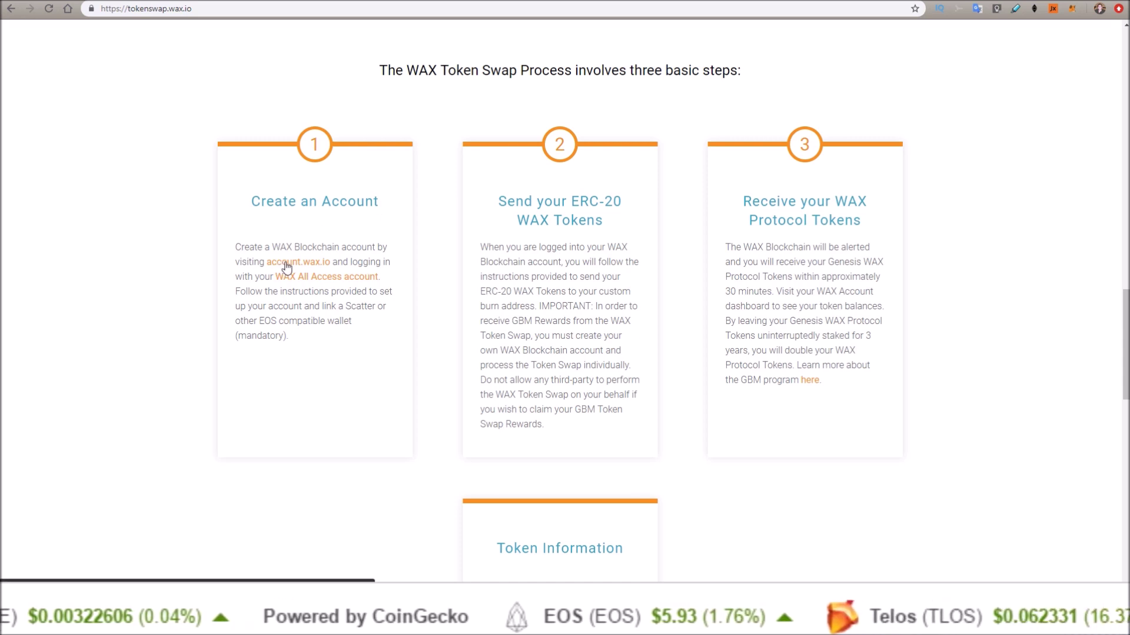
{"action": "left_click", "coordinate": [286, 266]}
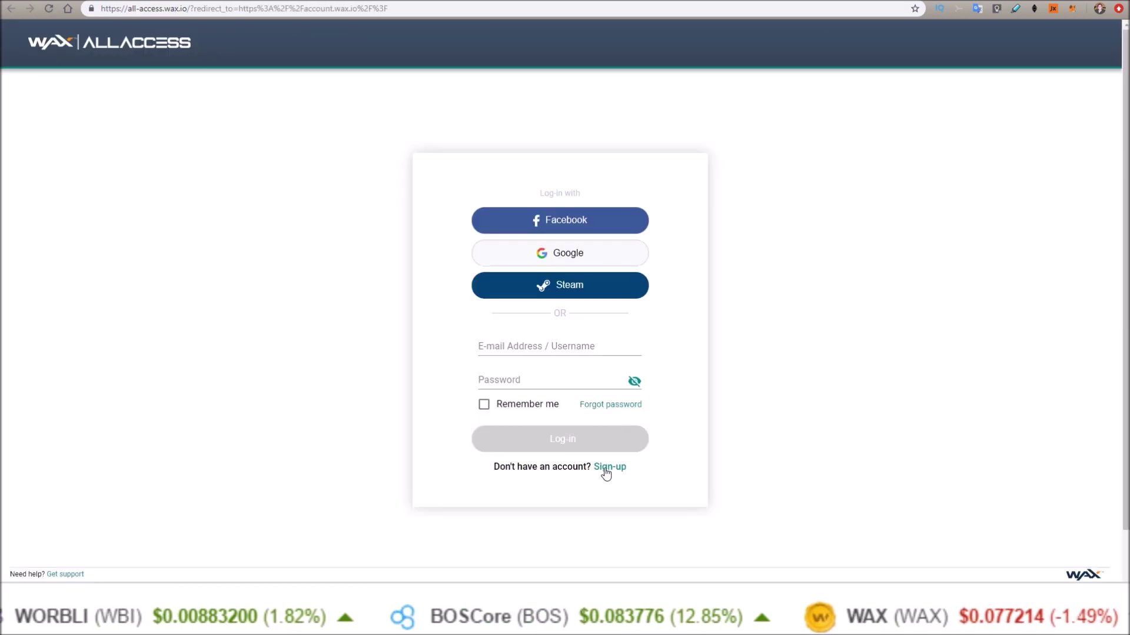
Sign in to WAX All Access with the saved e-mail and password, then begin the WAX token swap.
{"action": "left_click", "coordinate": [509, 346]}
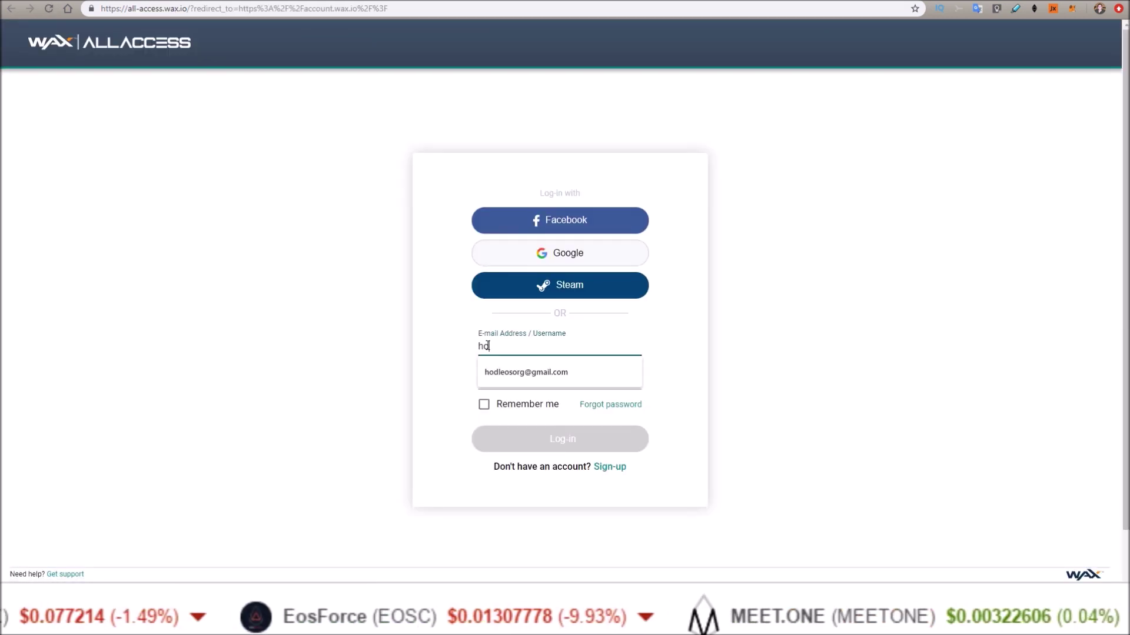
{"action": "left_click", "coordinate": [527, 375]}
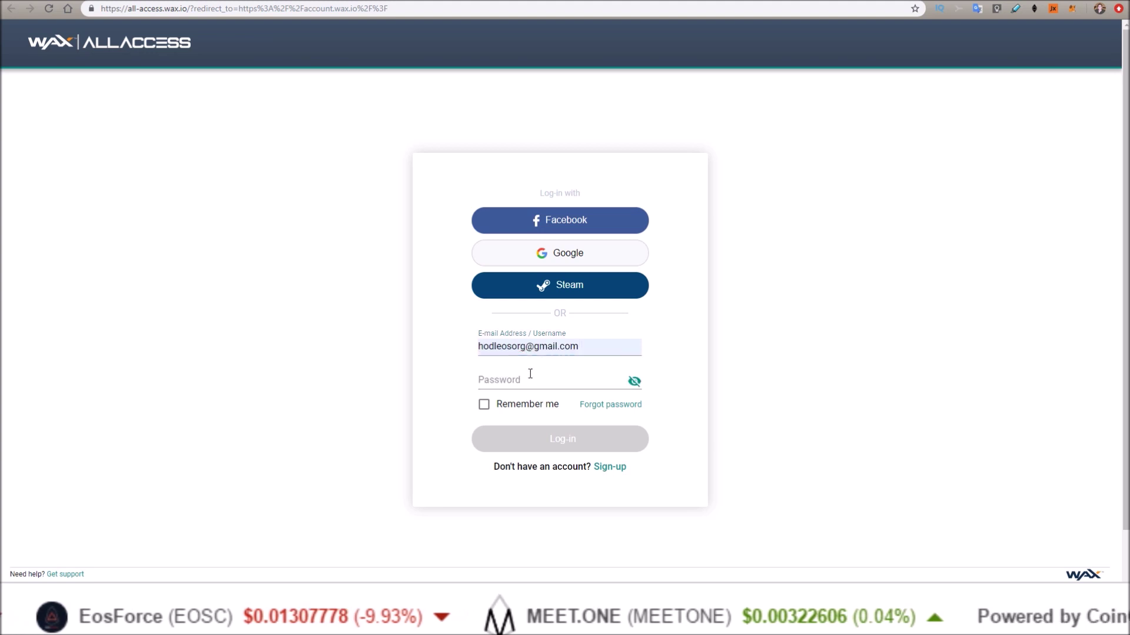
{"action": "left_click", "coordinate": [530, 377]}
{"action": "key", "text": "Return"}
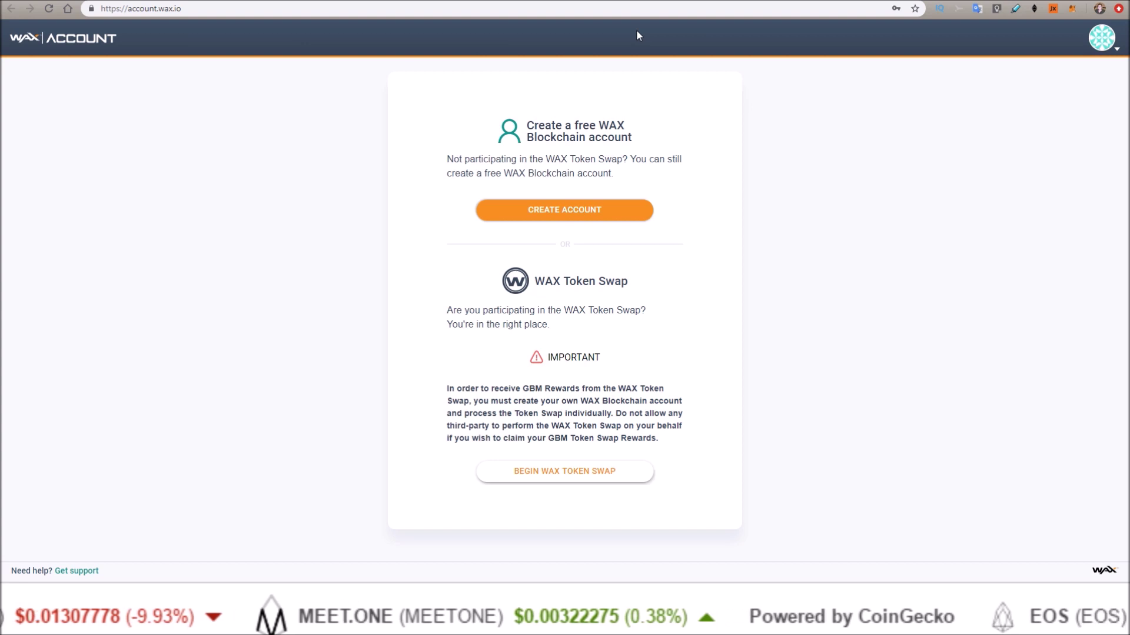
{"action": "left_click", "coordinate": [552, 472]}
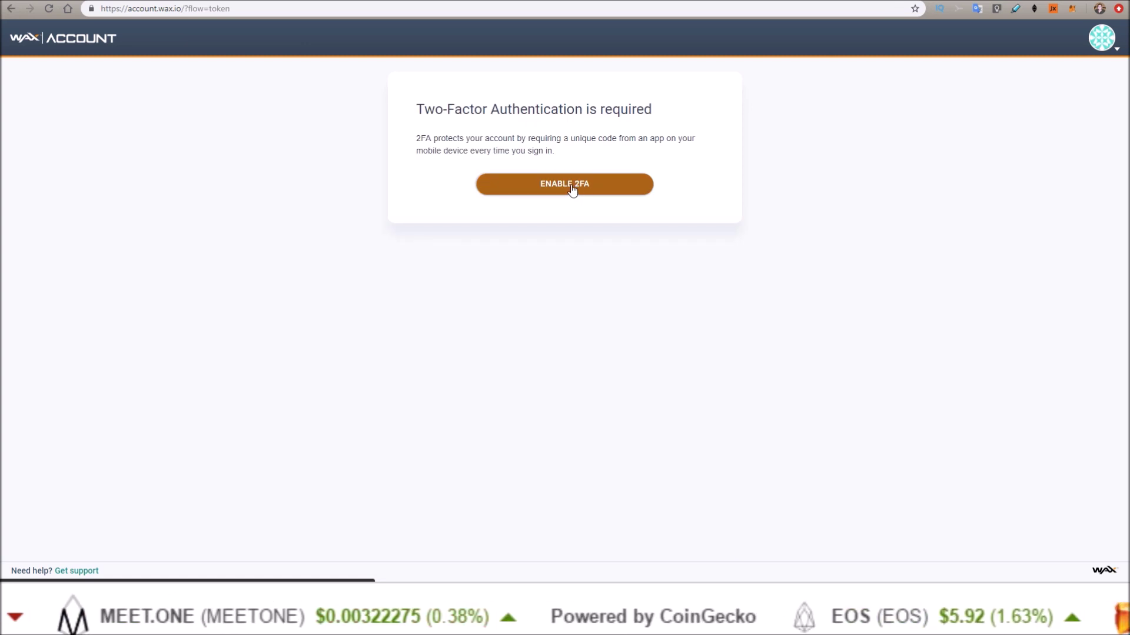
Proceed with ENABLE 2FA, then tick and agree to the WAX Token Swap Terms of Use.
{"action": "left_click", "coordinate": [572, 187]}
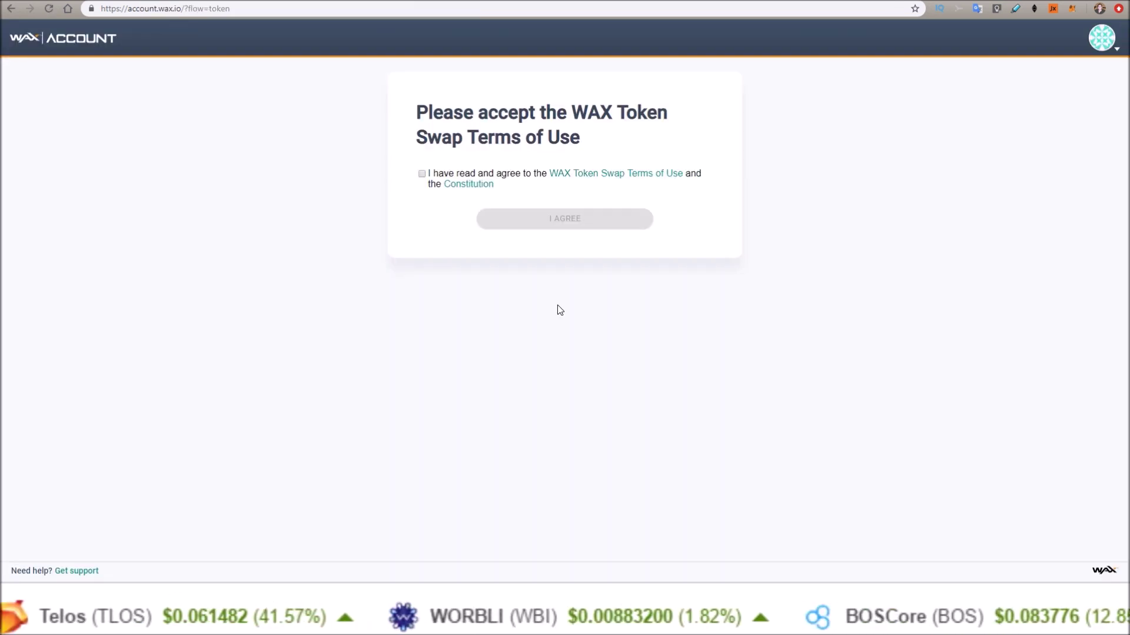
{"action": "left_click", "coordinate": [422, 174]}
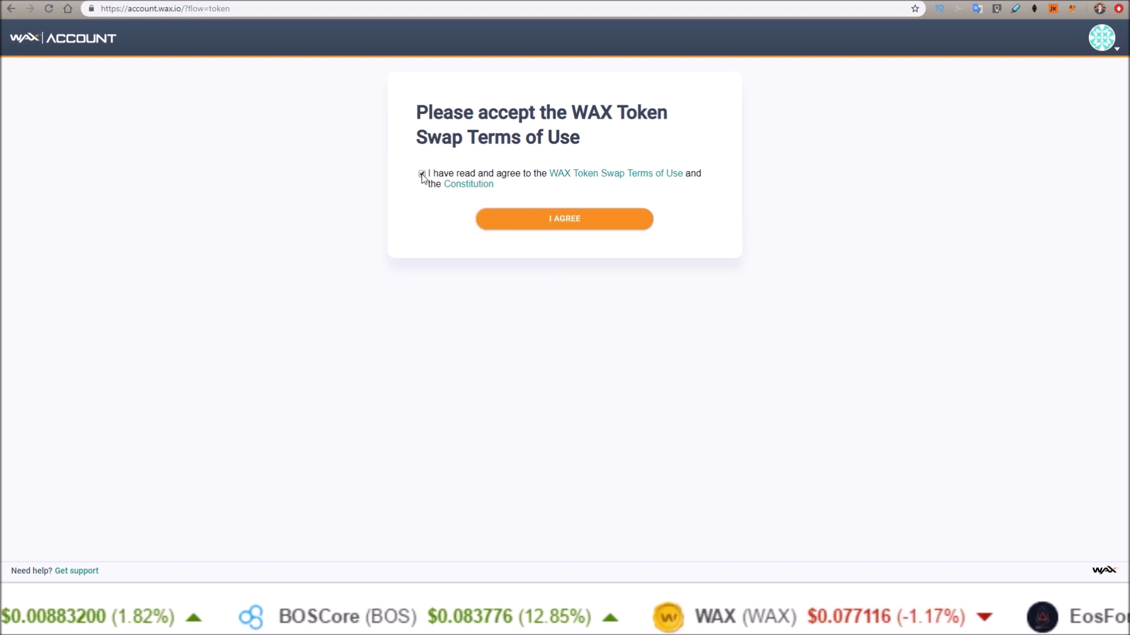
{"action": "left_click", "coordinate": [554, 219]}
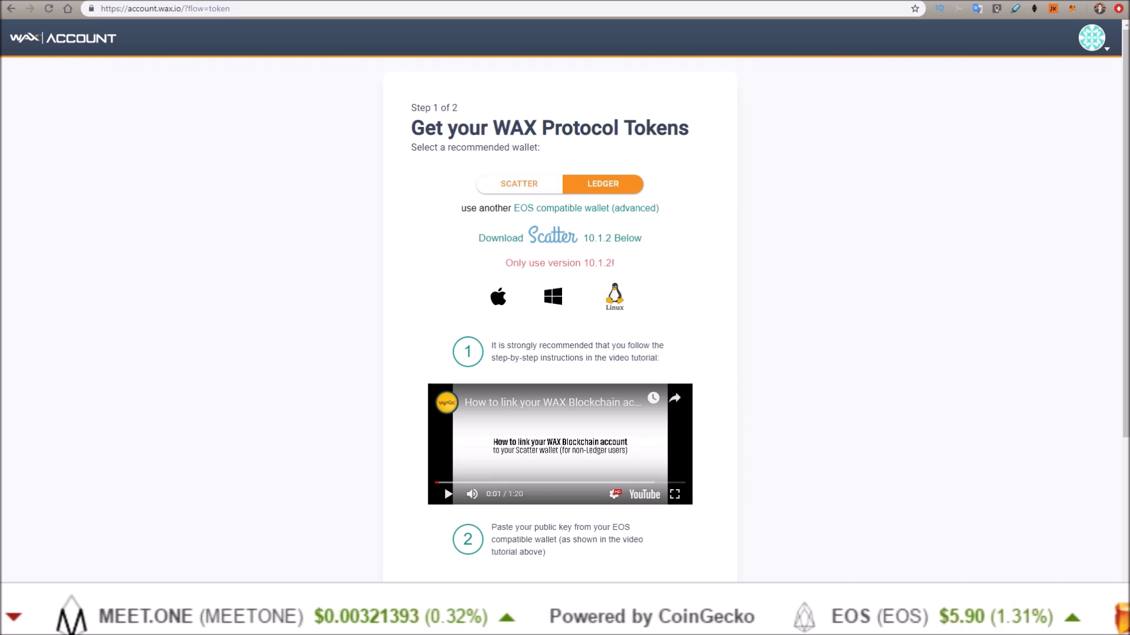
Switch to the Scatter wallet, shift its window slightly, and start generating a new keypair.
{"action": "key", "text": "alt+Tab"}
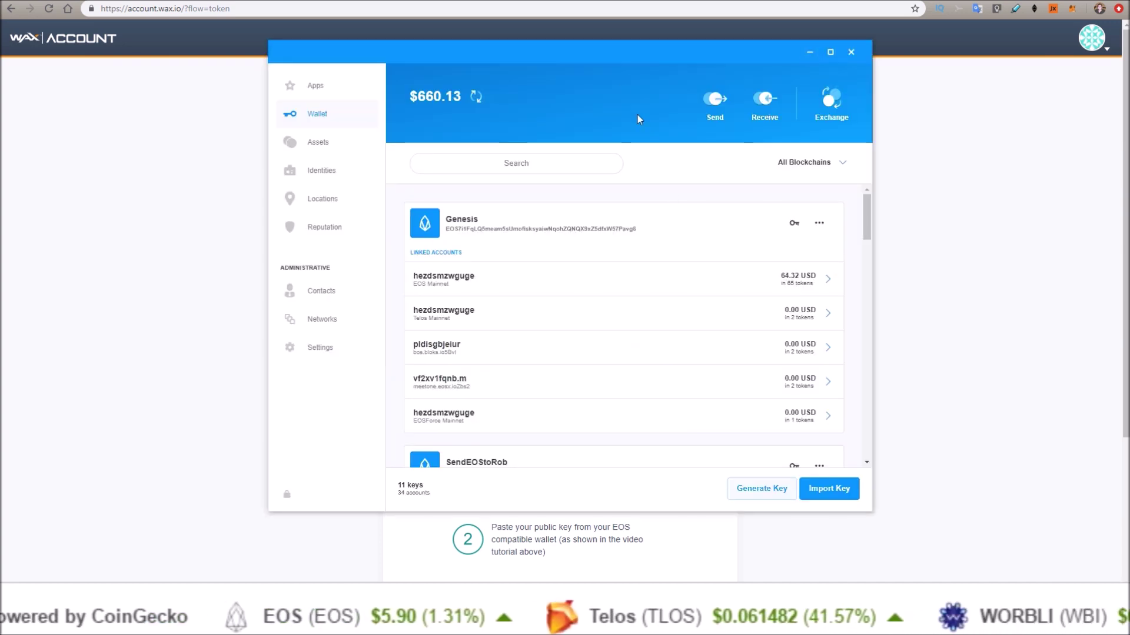
{"action": "left_click_drag", "start_coordinate": [609, 50], "coordinate": [608, 62]}
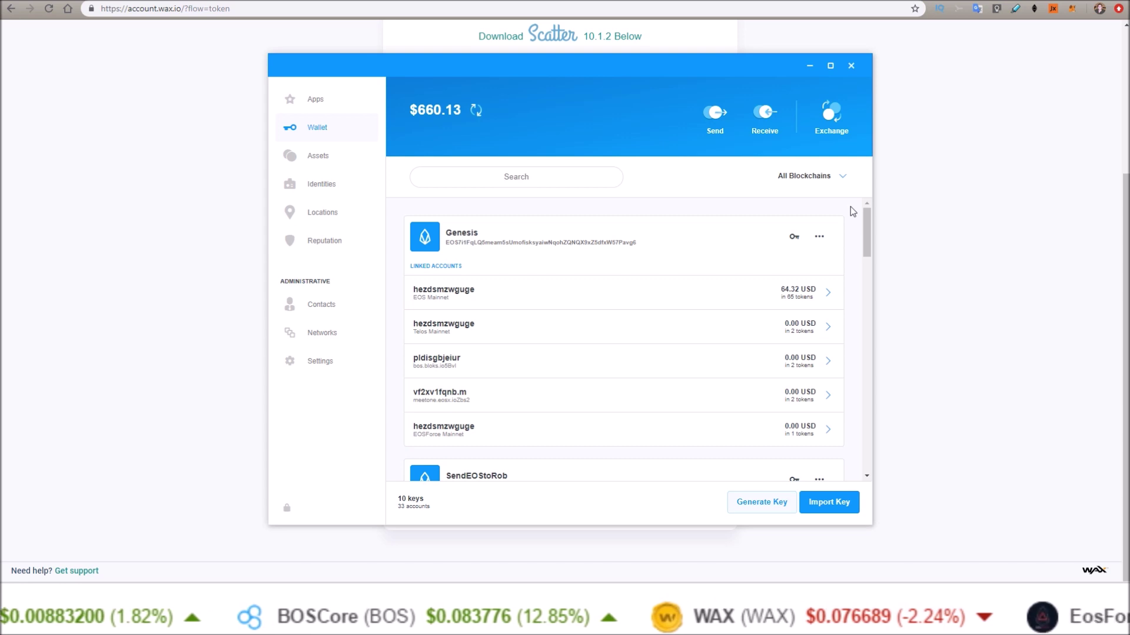
{"action": "left_click", "coordinate": [758, 507]}
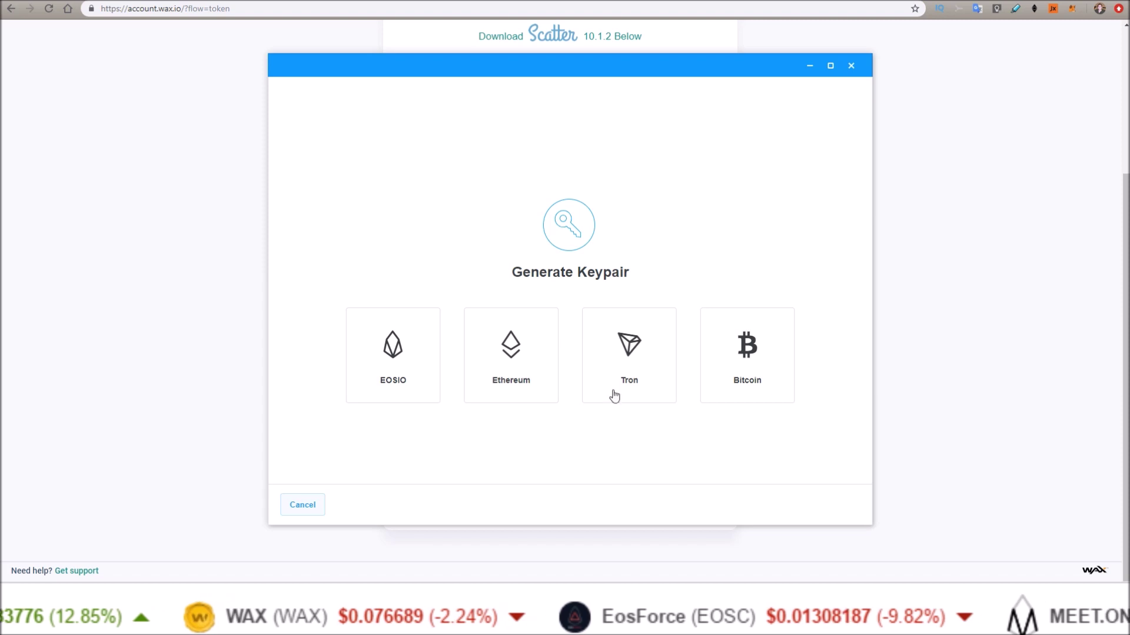
Generate an EOSIO keypair, copy its private key as text, and return to the Wallet list.
{"action": "left_click", "coordinate": [389, 358]}
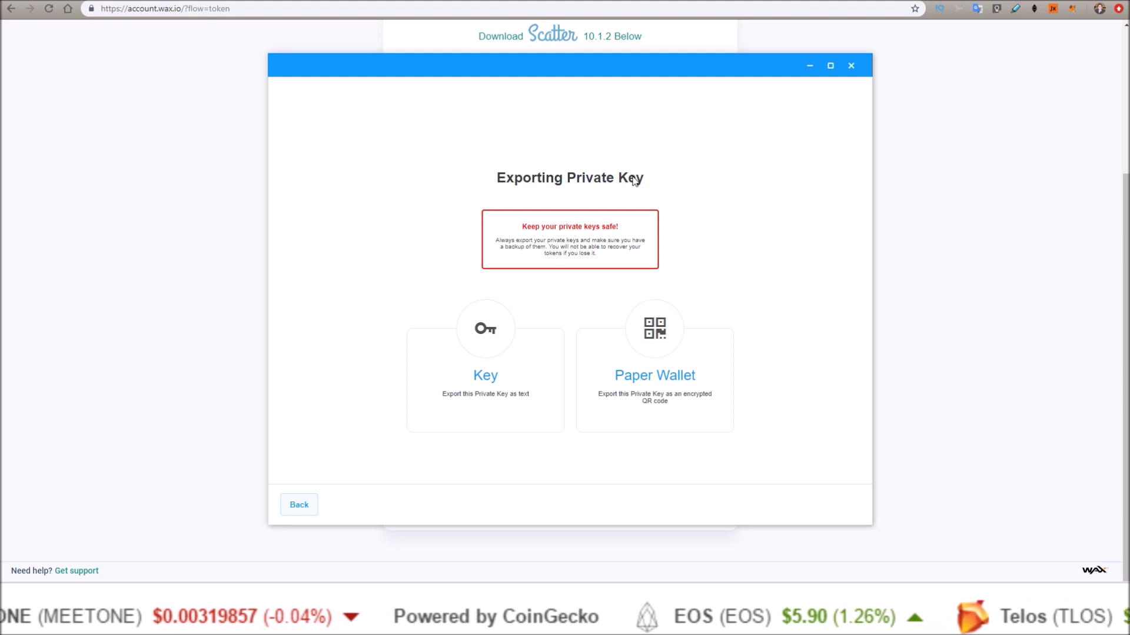
{"action": "left_click", "coordinate": [484, 376]}
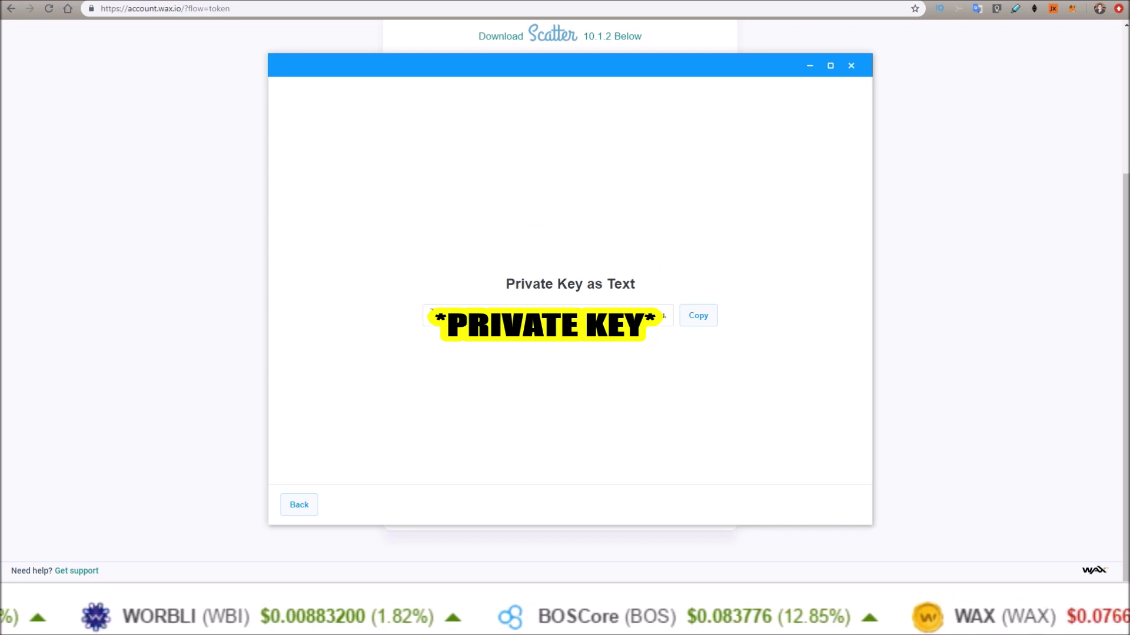
{"action": "double_click", "coordinate": [565, 318]}
{"action": "right_click", "coordinate": [566, 340]}
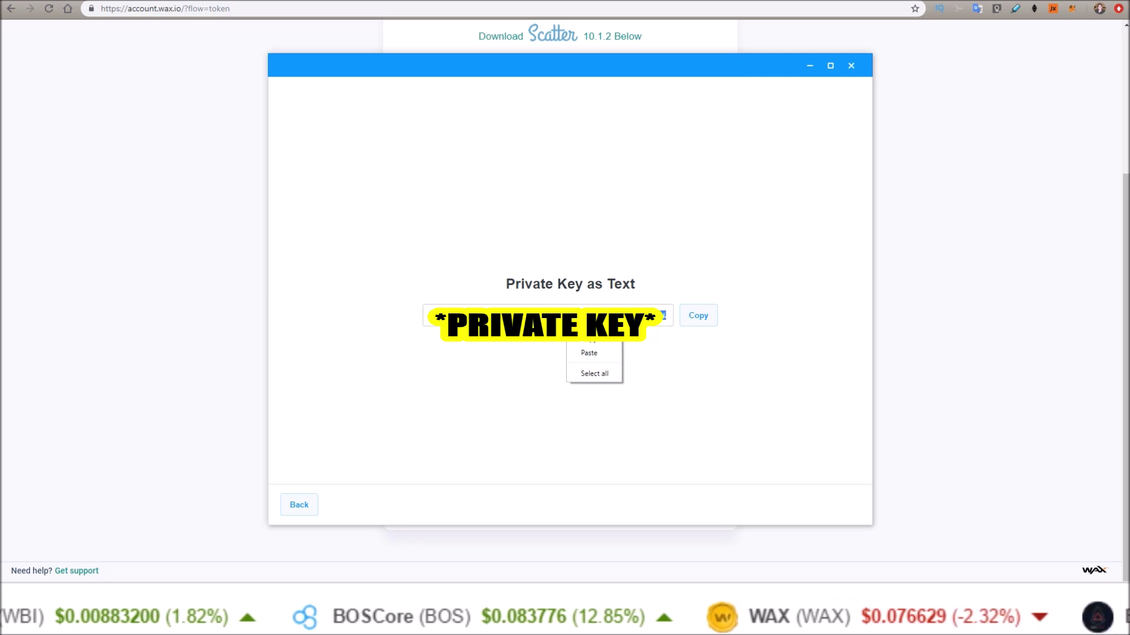
{"action": "left_click", "coordinate": [599, 348]}
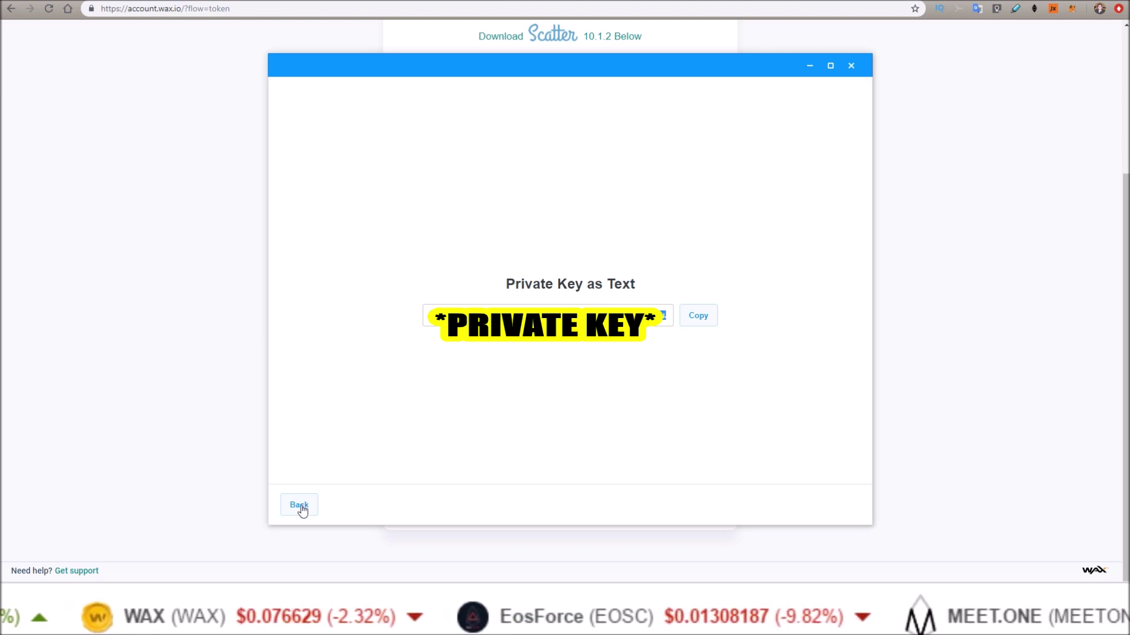
{"action": "left_click", "coordinate": [300, 506]}
{"action": "left_click", "coordinate": [300, 506]}
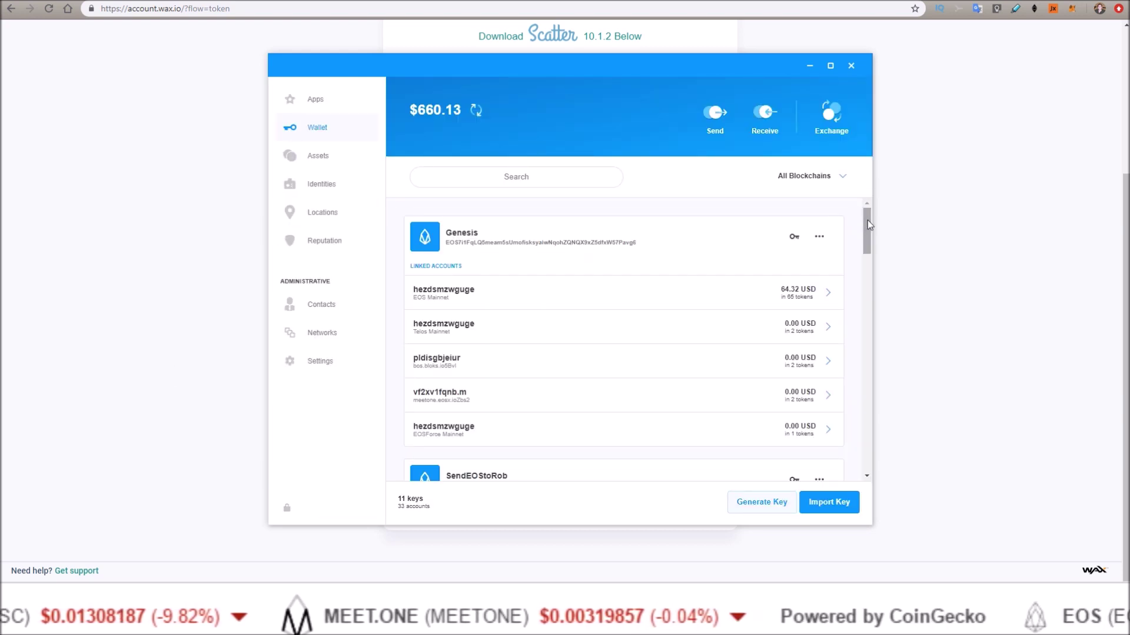
Rename the new EOSIO key to 'WAX Account' and copy its public key.
{"action": "left_click_drag", "start_coordinate": [867, 220], "coordinate": [843, 447]}
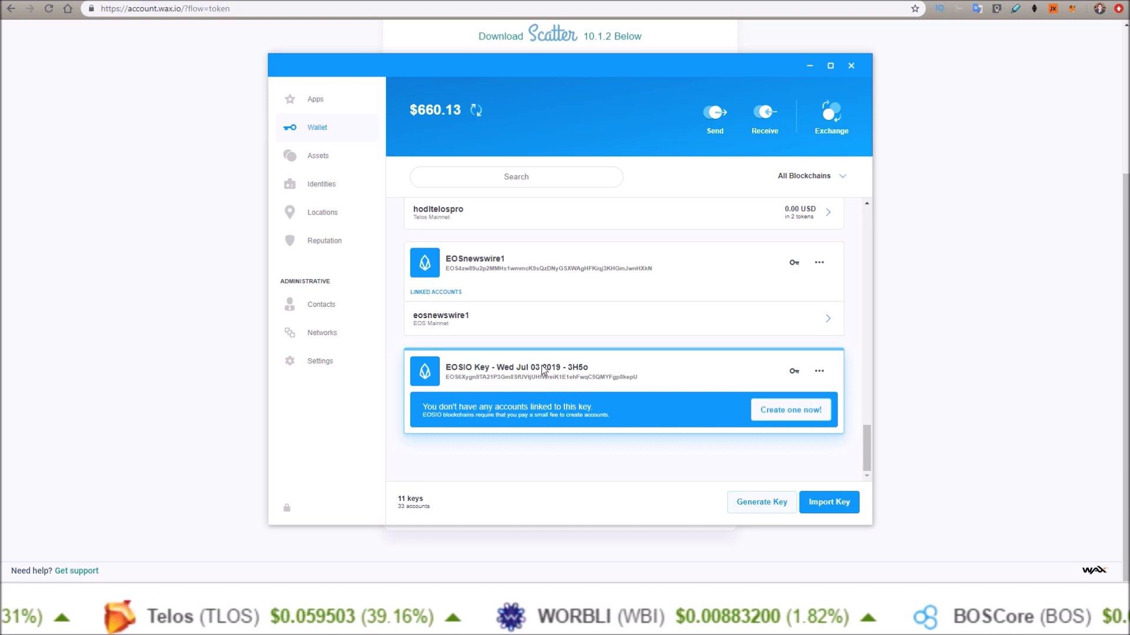
{"action": "left_click", "coordinate": [818, 370]}
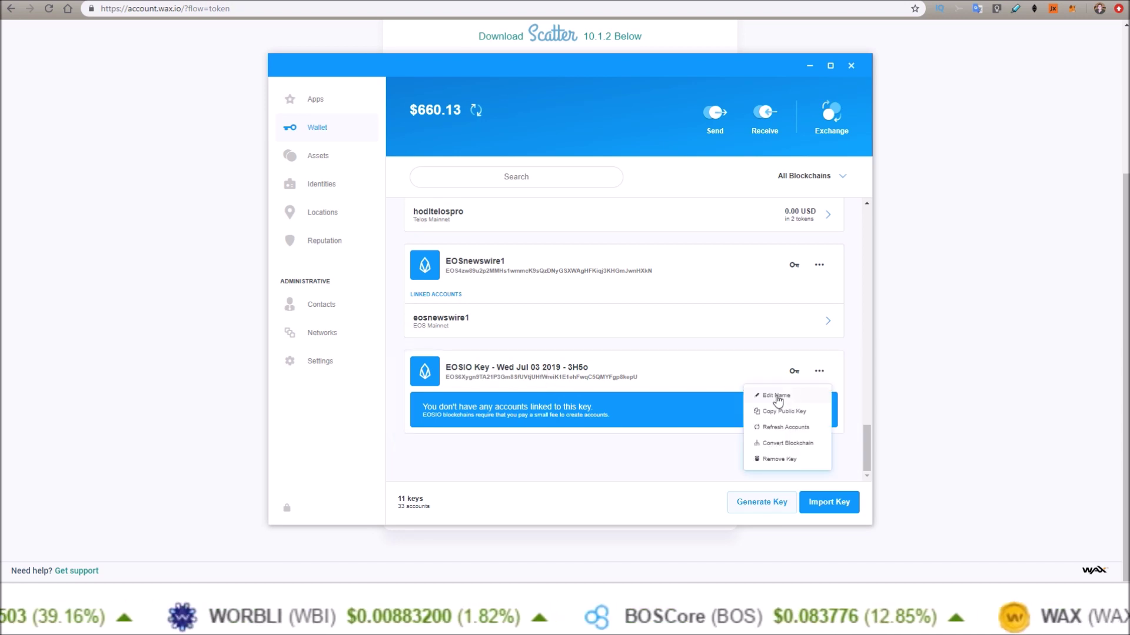
{"action": "left_click", "coordinate": [776, 396]}
{"action": "type", "text": "WAX Account"}
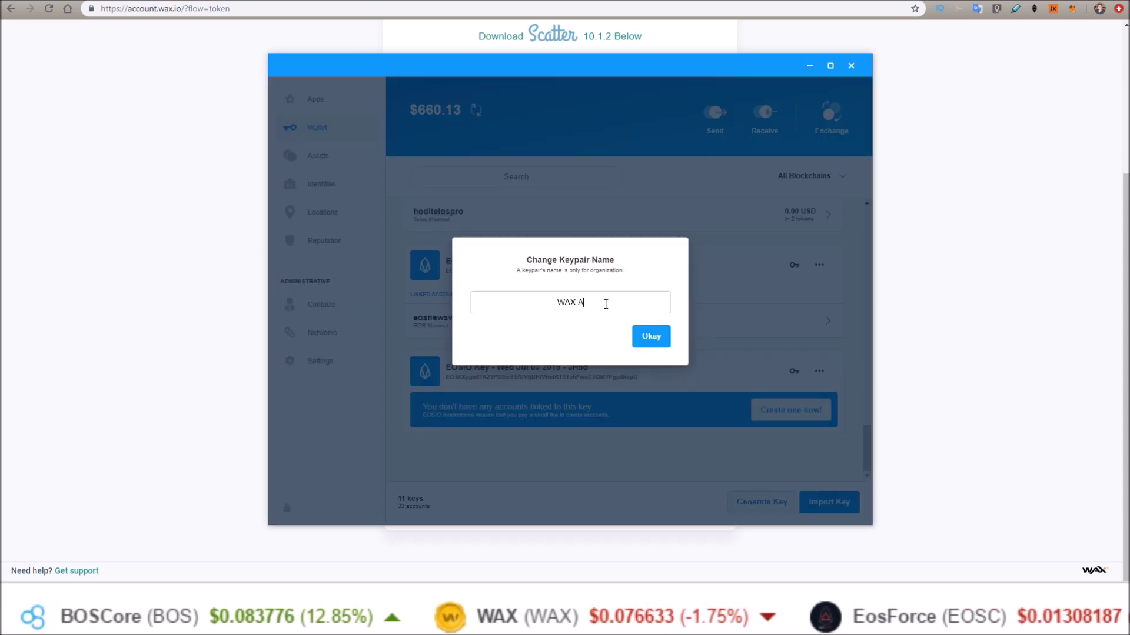
{"action": "left_click", "coordinate": [649, 337]}
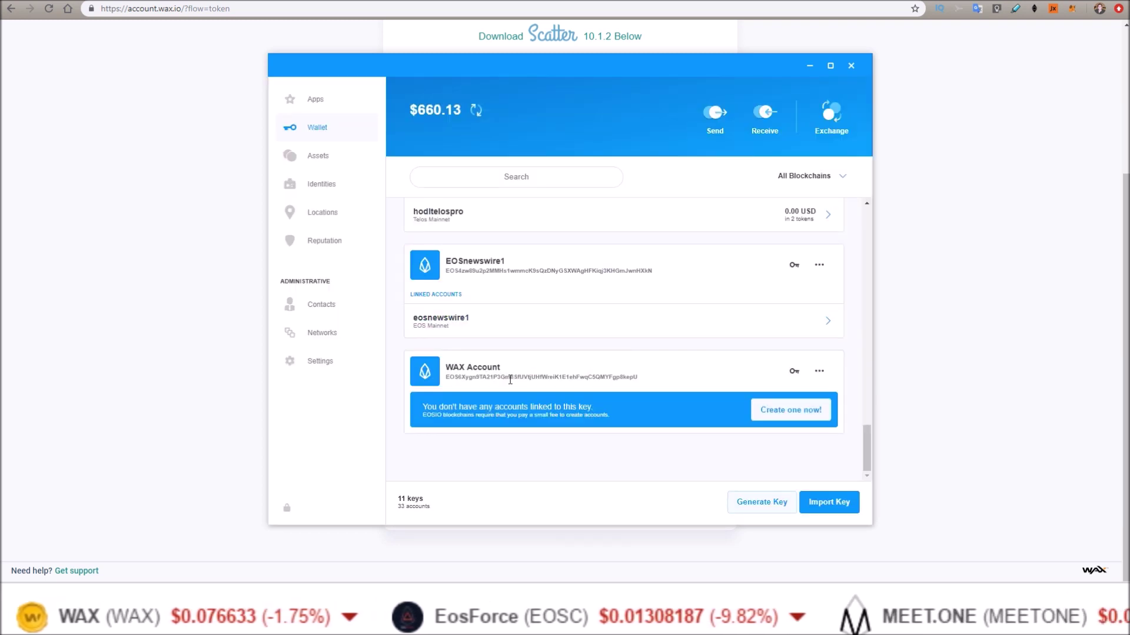
{"action": "left_click", "coordinate": [819, 371]}
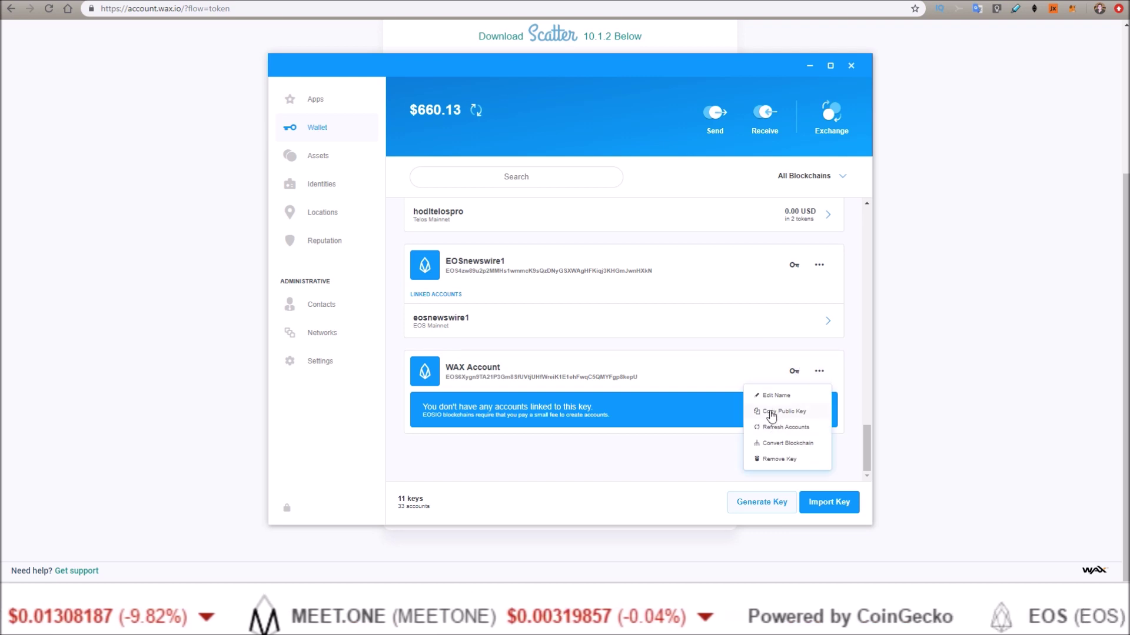
{"action": "left_click", "coordinate": [771, 413]}
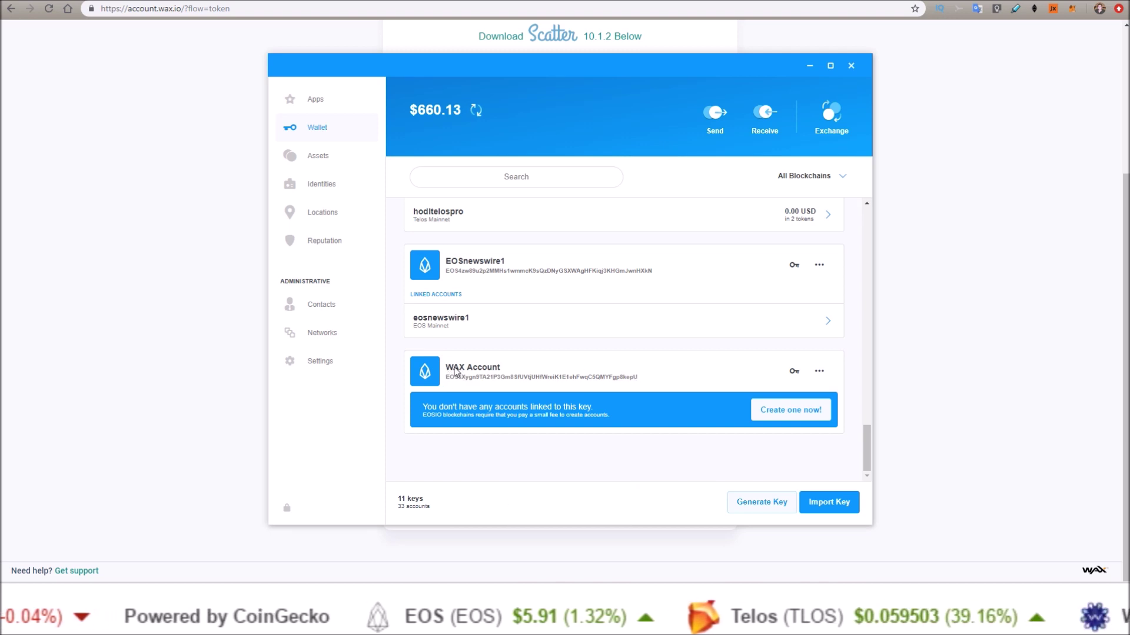
Paste the Scatter public key into the WAX Account form, fill the 2FA Code field, and confirm.
{"action": "left_click", "coordinate": [22, 183]}
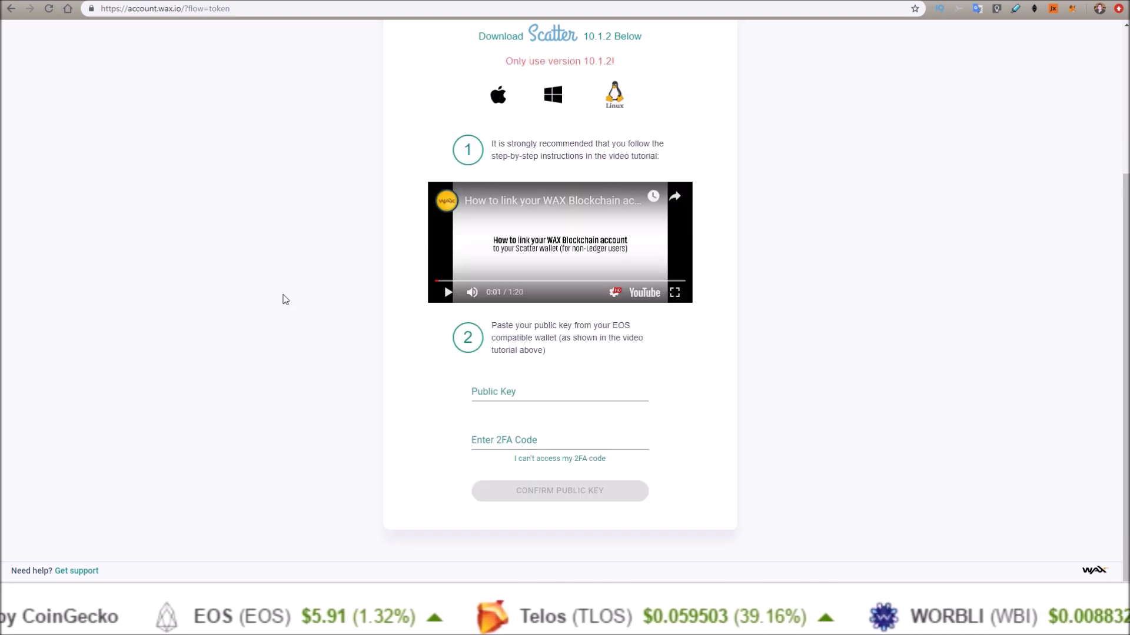
{"action": "right_click", "coordinate": [505, 389]}
{"action": "left_click", "coordinate": [544, 483]}
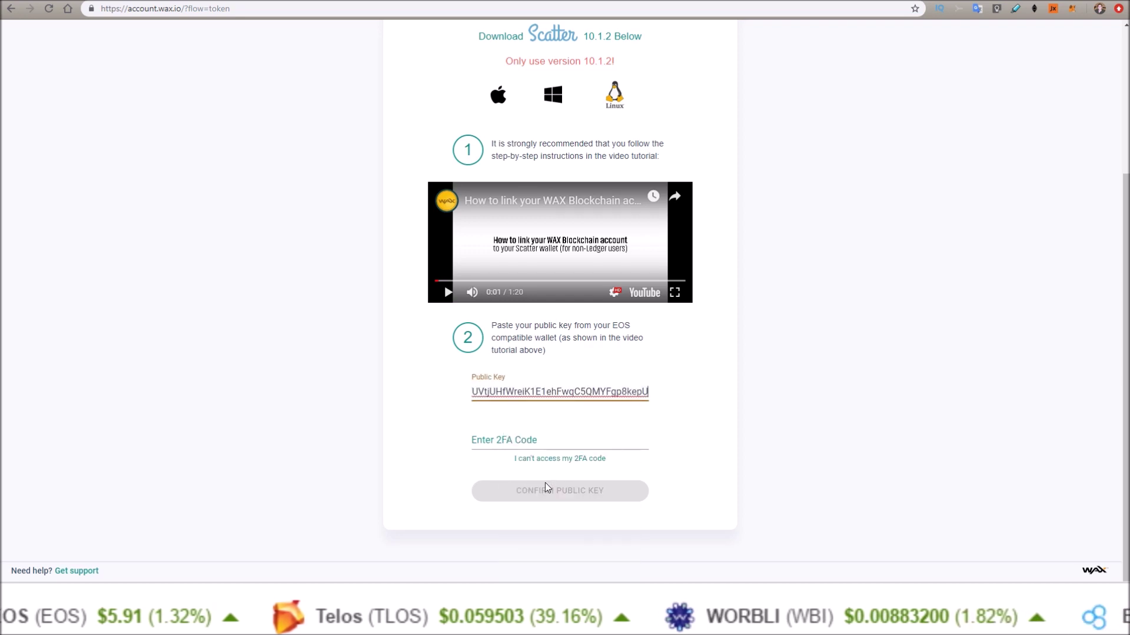
{"action": "left_click", "coordinate": [507, 441]}
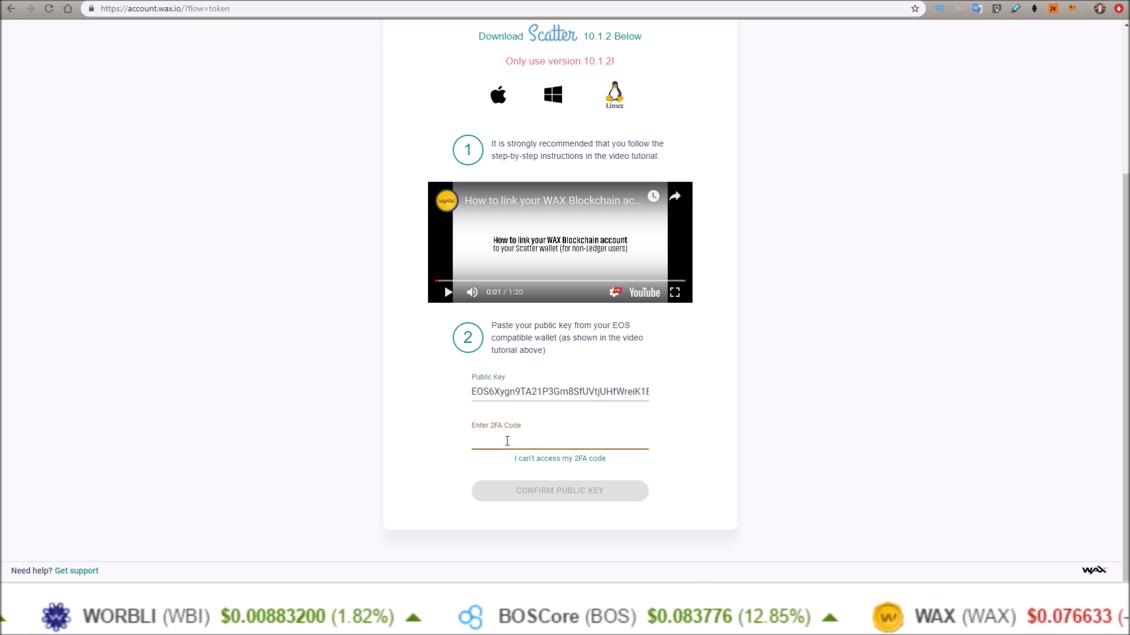
{"action": "left_click", "coordinate": [542, 491]}
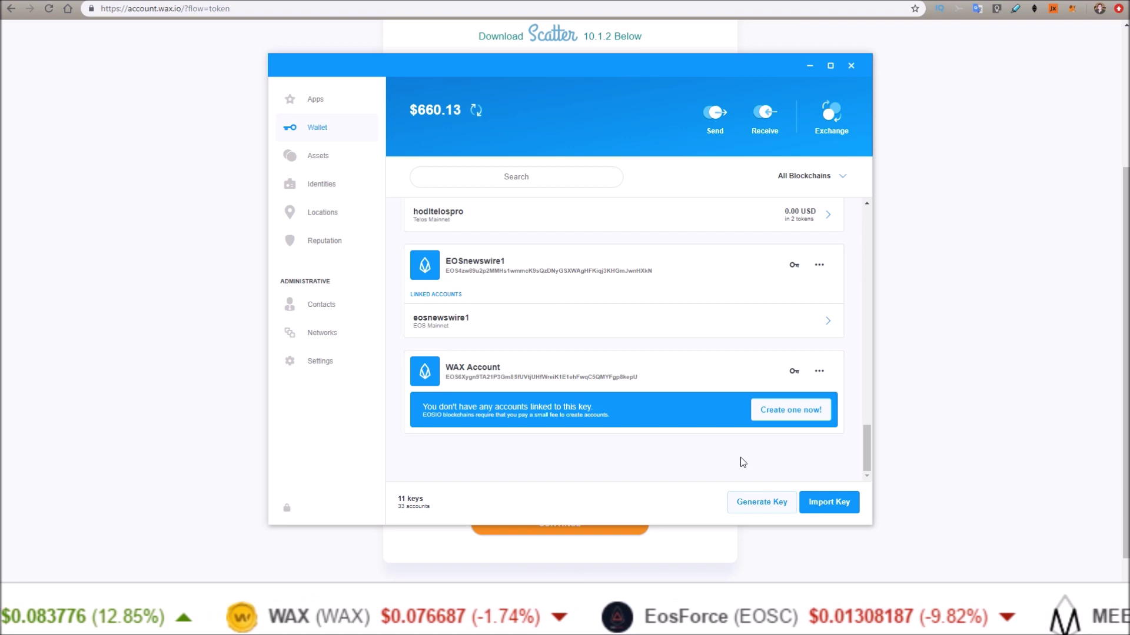
Refresh the WAX Account key's linked accounts in Scatter, then continue the browser form to the swap step.
{"action": "left_click", "coordinate": [819, 370]}
{"action": "left_click", "coordinate": [786, 428]}
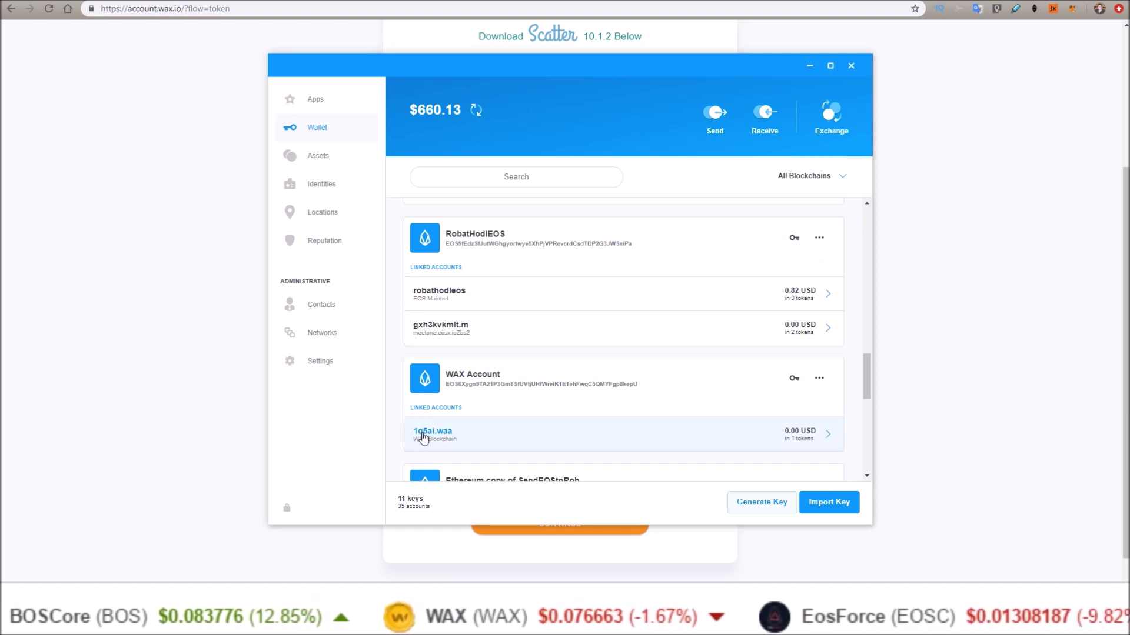
{"action": "left_click", "coordinate": [184, 194]}
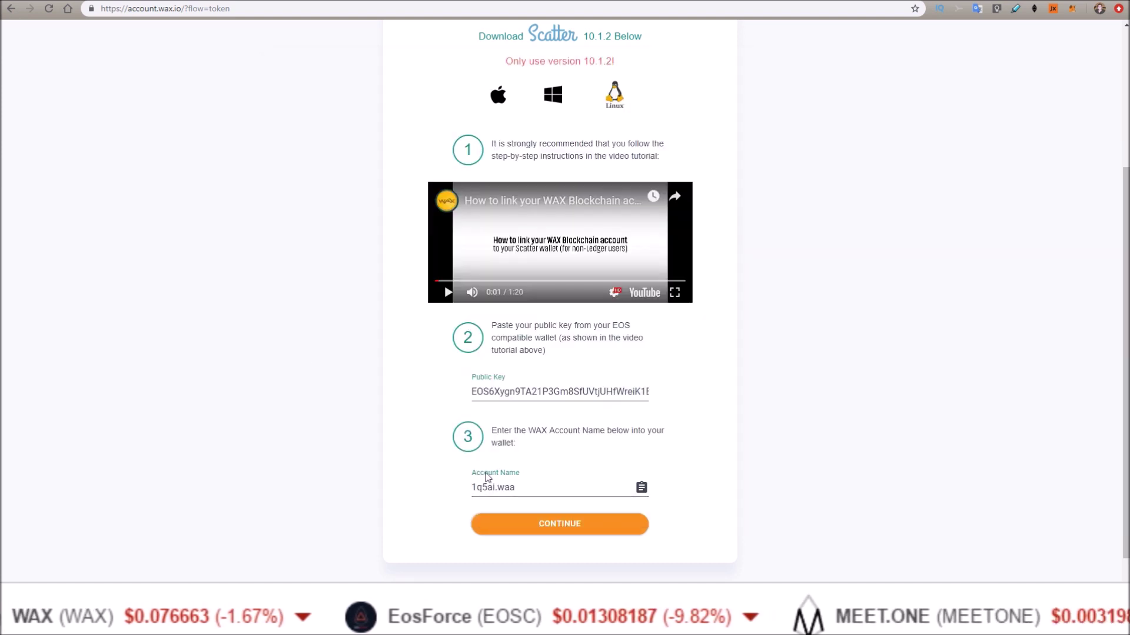
{"action": "left_click", "coordinate": [557, 531]}
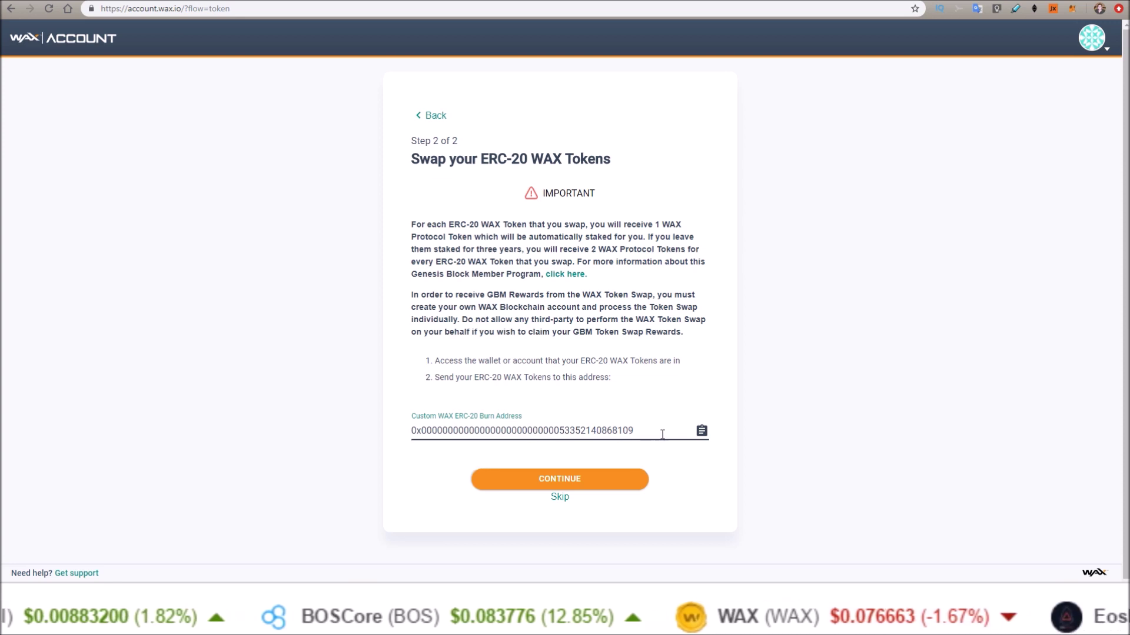
Copy the Custom WAX ERC-20 Burn Address and open the MetaMask wallet.
{"action": "double_click", "coordinate": [628, 432]}
{"action": "right_click", "coordinate": [630, 431]}
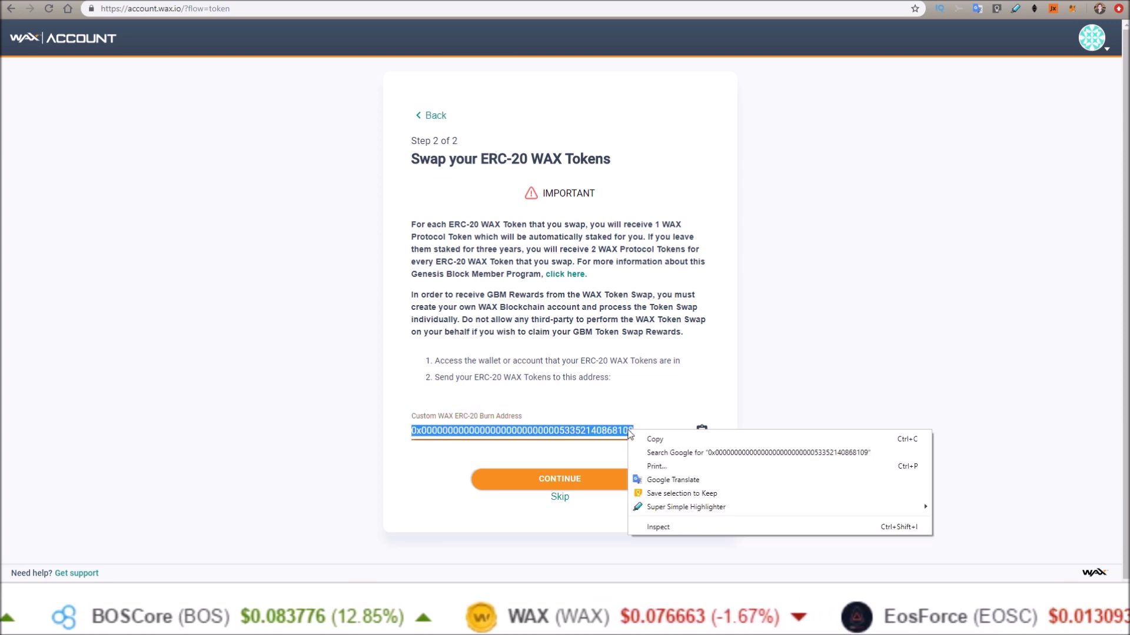
{"action": "left_click", "coordinate": [652, 441]}
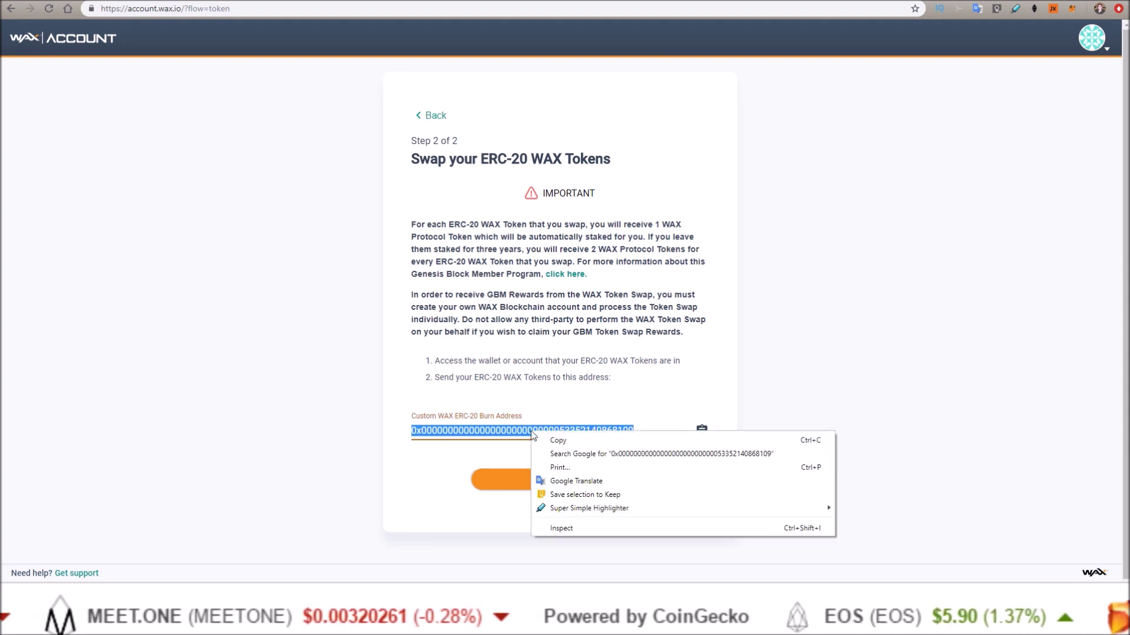
{"action": "right_click", "coordinate": [531, 431]}
{"action": "left_click", "coordinate": [558, 440]}
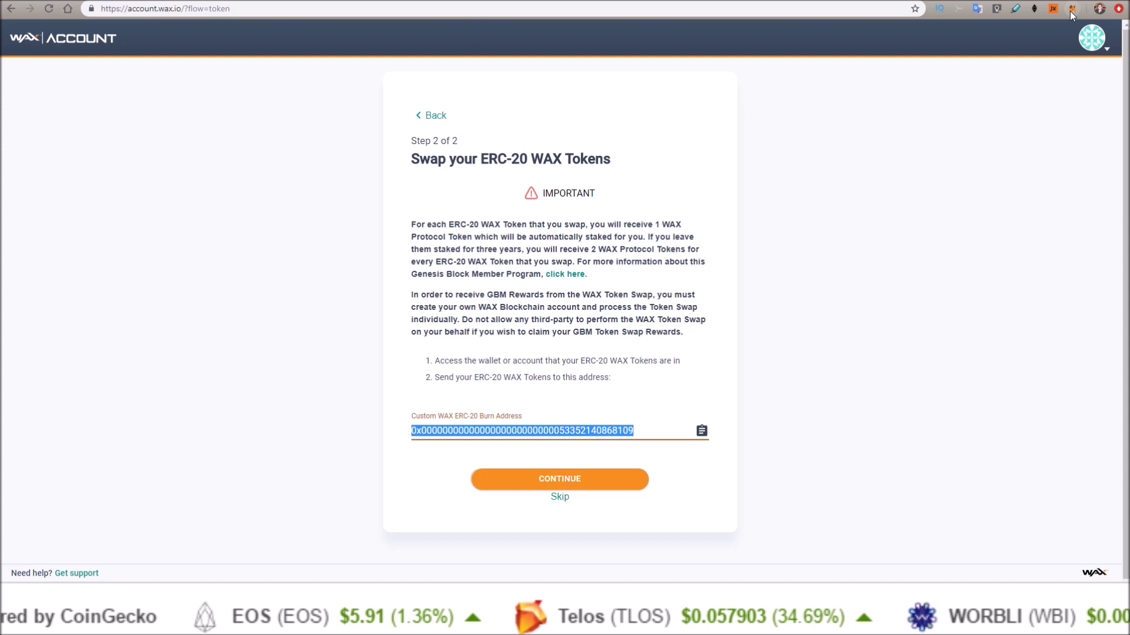
{"action": "left_click", "coordinate": [1072, 10]}
Send the full 96.507 WAX balance to the pasted burn address at the Slow fee.
{"action": "left_click", "coordinate": [979, 200]}
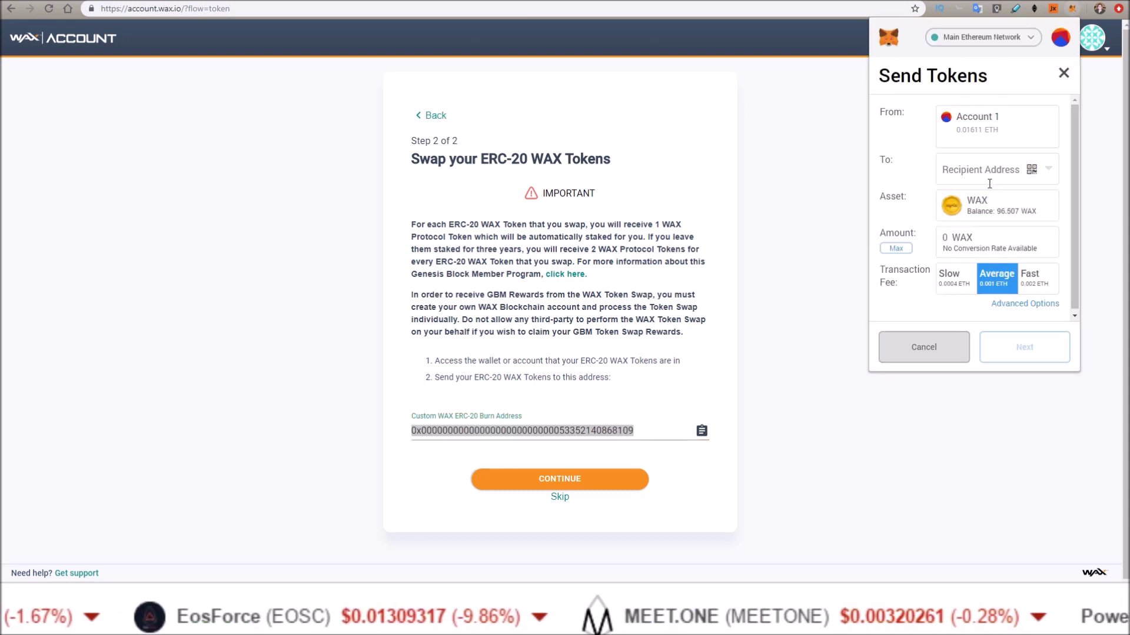
{"action": "left_click", "coordinate": [960, 169]}
{"action": "right_click", "coordinate": [960, 169]}
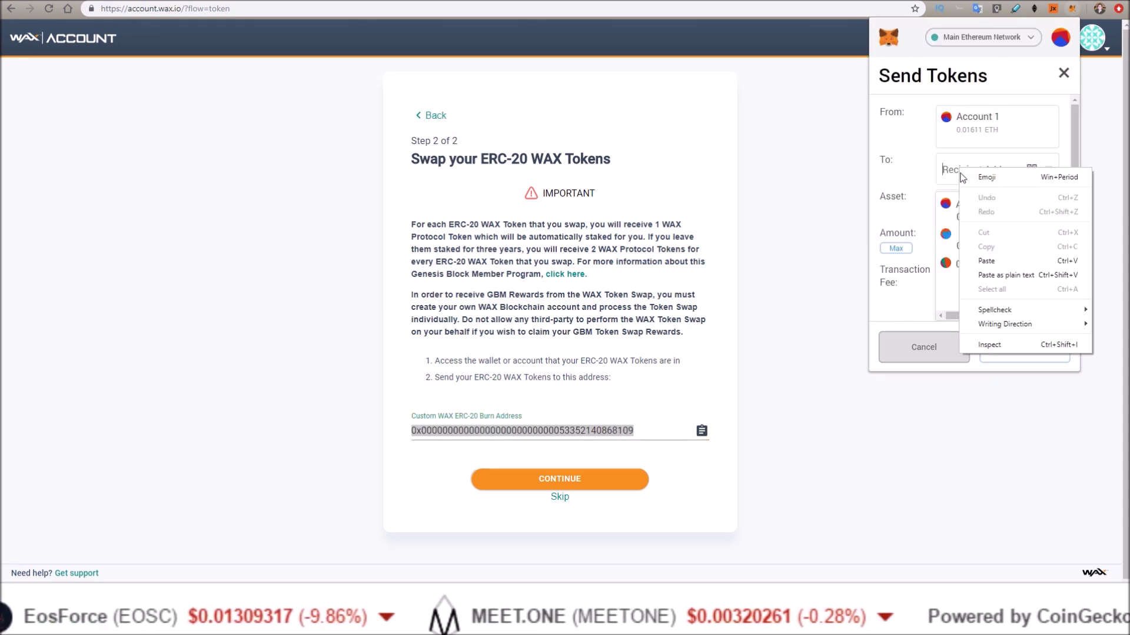
{"action": "left_click", "coordinate": [985, 261]}
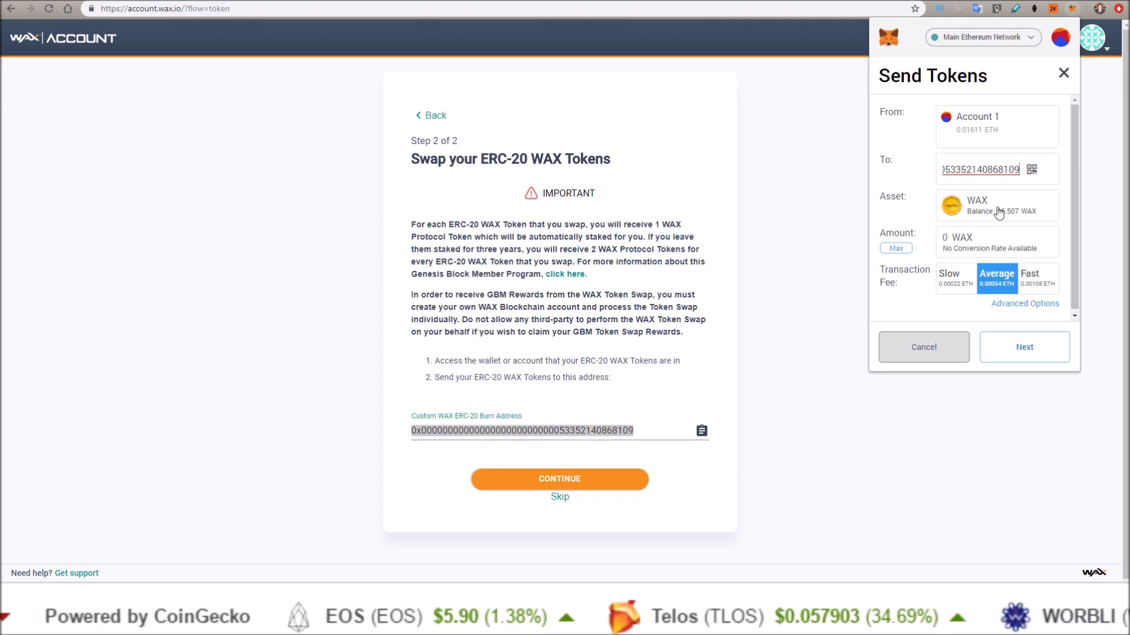
{"action": "left_click", "coordinate": [896, 250]}
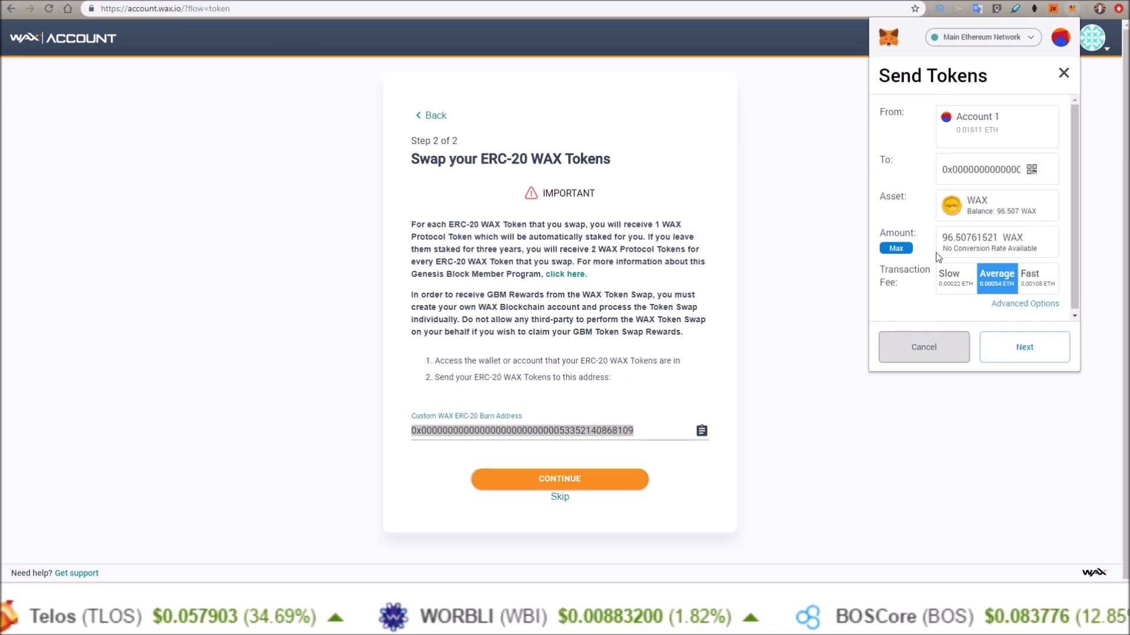
{"action": "left_click", "coordinate": [956, 278]}
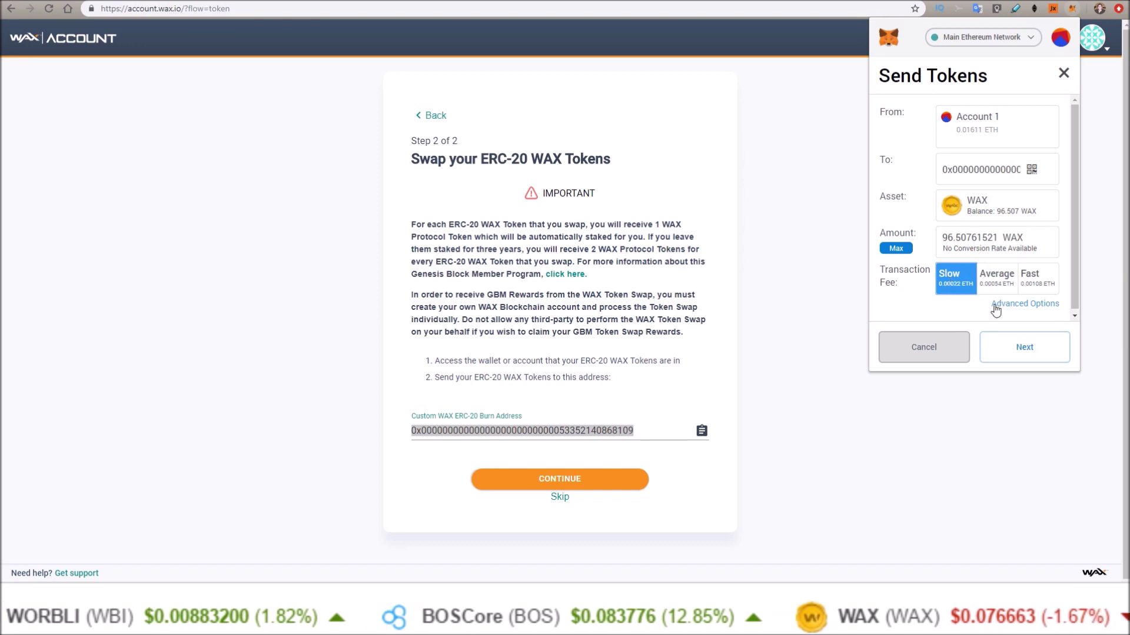
{"action": "left_click", "coordinate": [1012, 354]}
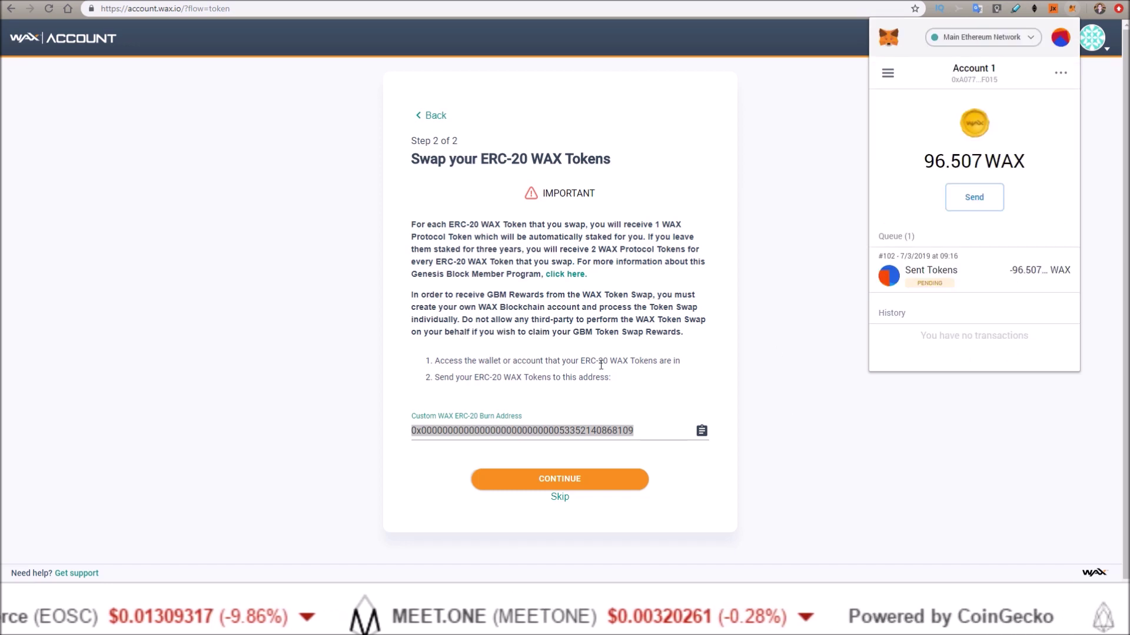
Close the MetaMask popup and report the tokens as sent to the burn address.
{"action": "left_click", "coordinate": [790, 418]}
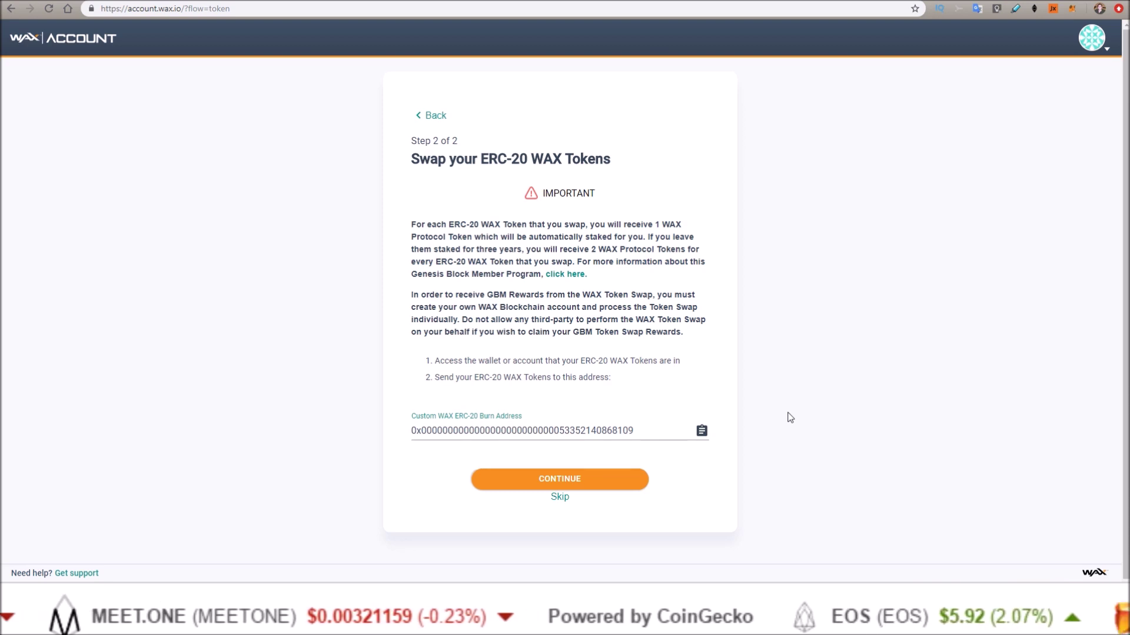
{"action": "left_click", "coordinate": [560, 481]}
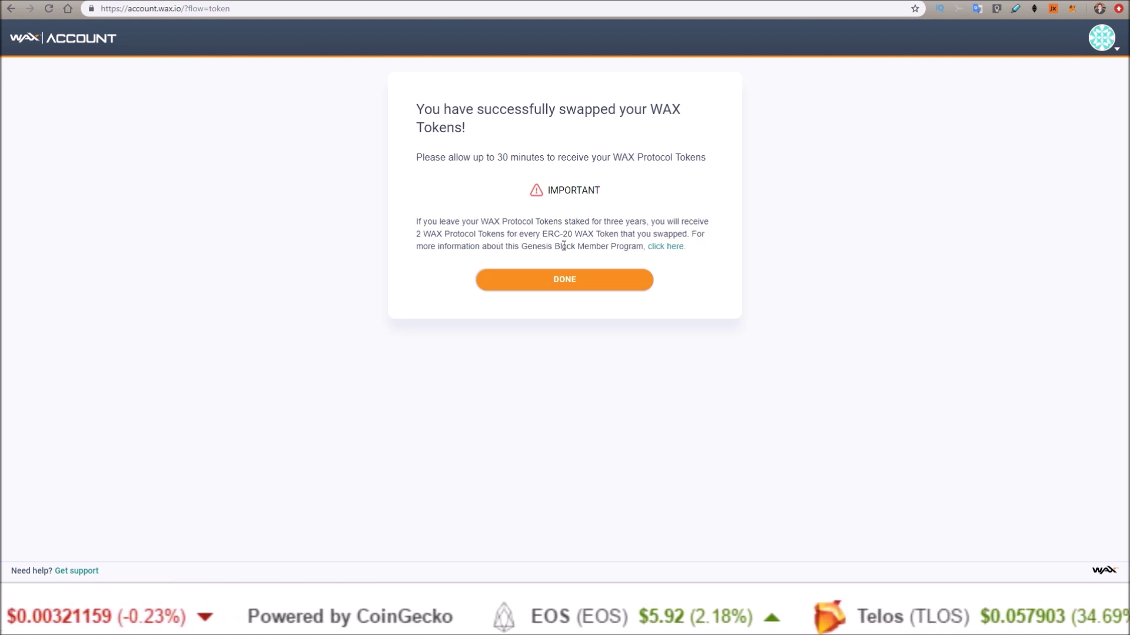
View the Genesis Block Member Program page, then return and finish the swap with DONE.
{"action": "left_click", "coordinate": [666, 246]}
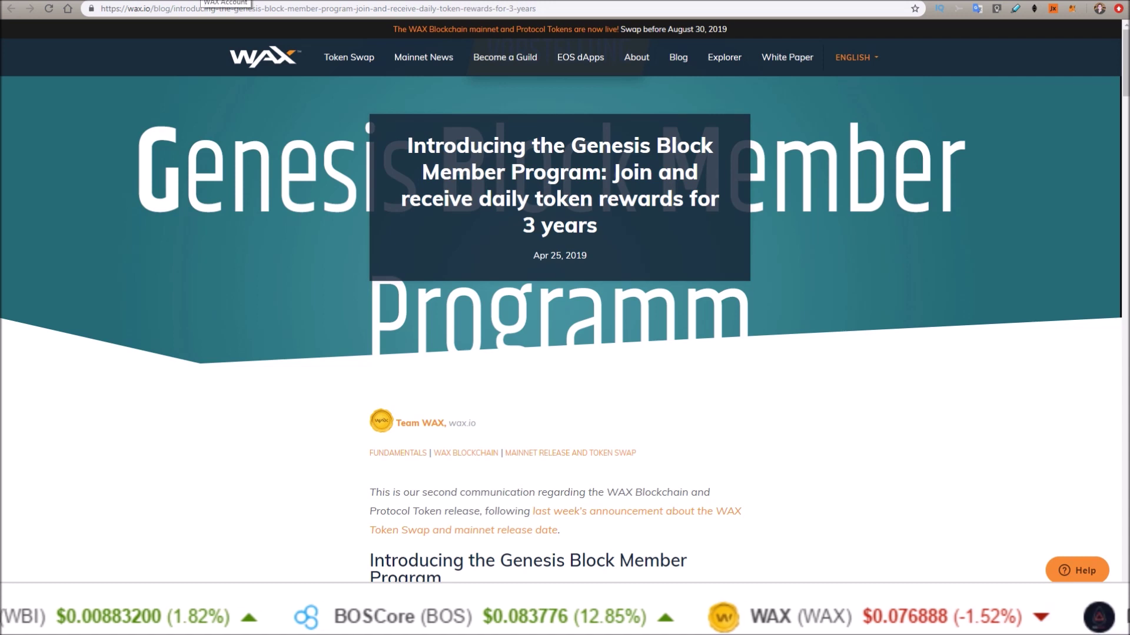
{"action": "left_click", "coordinate": [227, 1]}
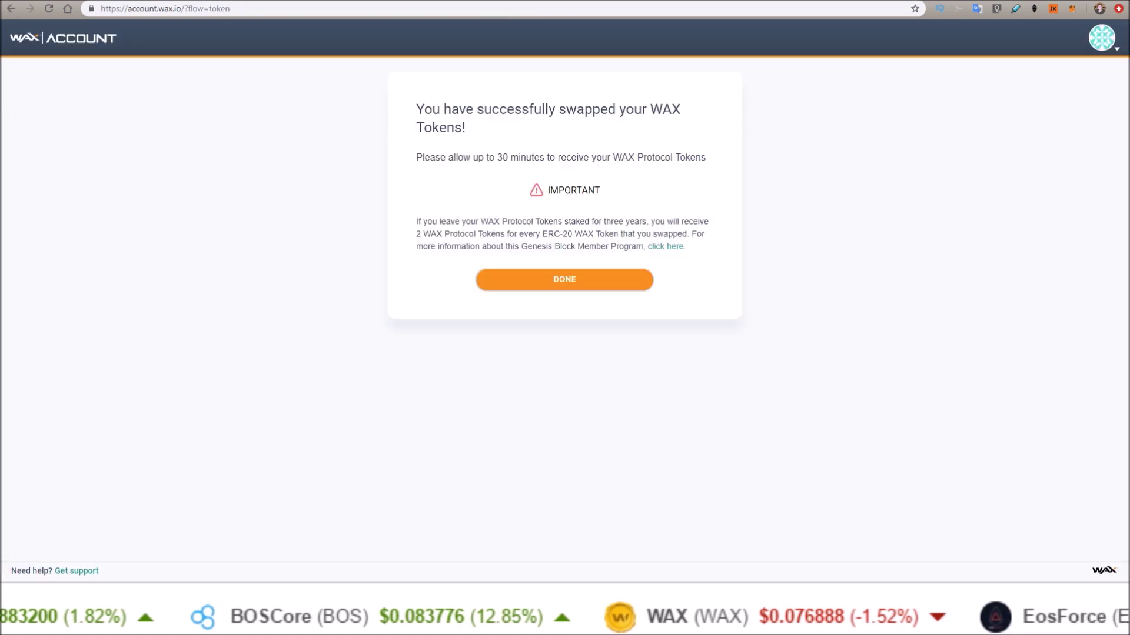
{"action": "left_click", "coordinate": [554, 280]}
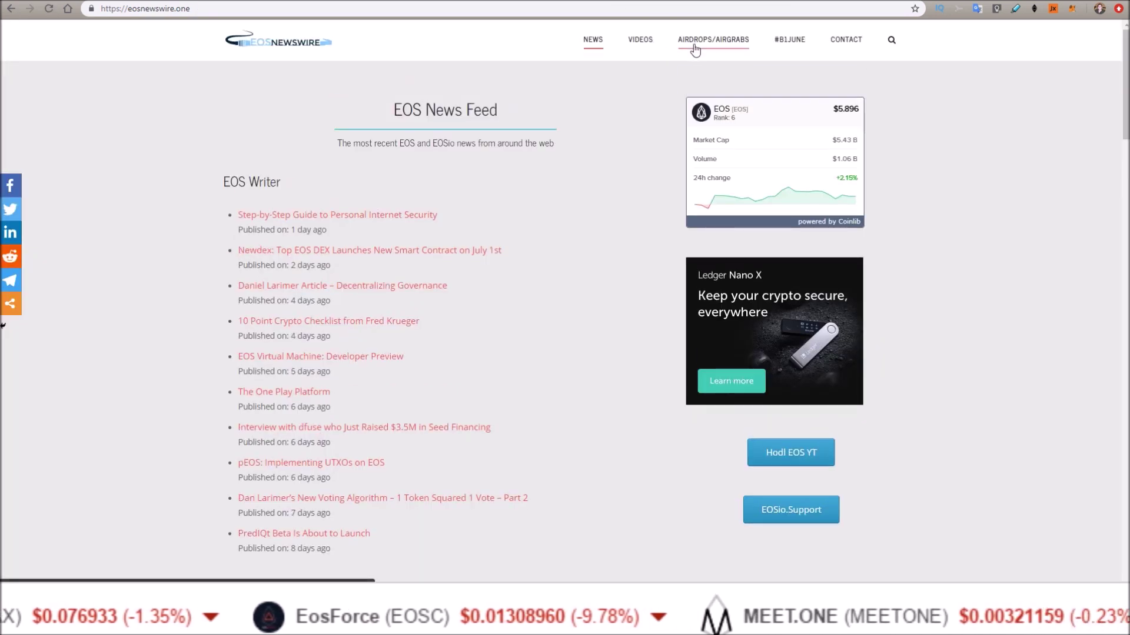
Go to EOS Newswire's AIRDROPS/AIRGRABS page from the top navigation.
{"action": "left_click", "coordinate": [696, 50]}
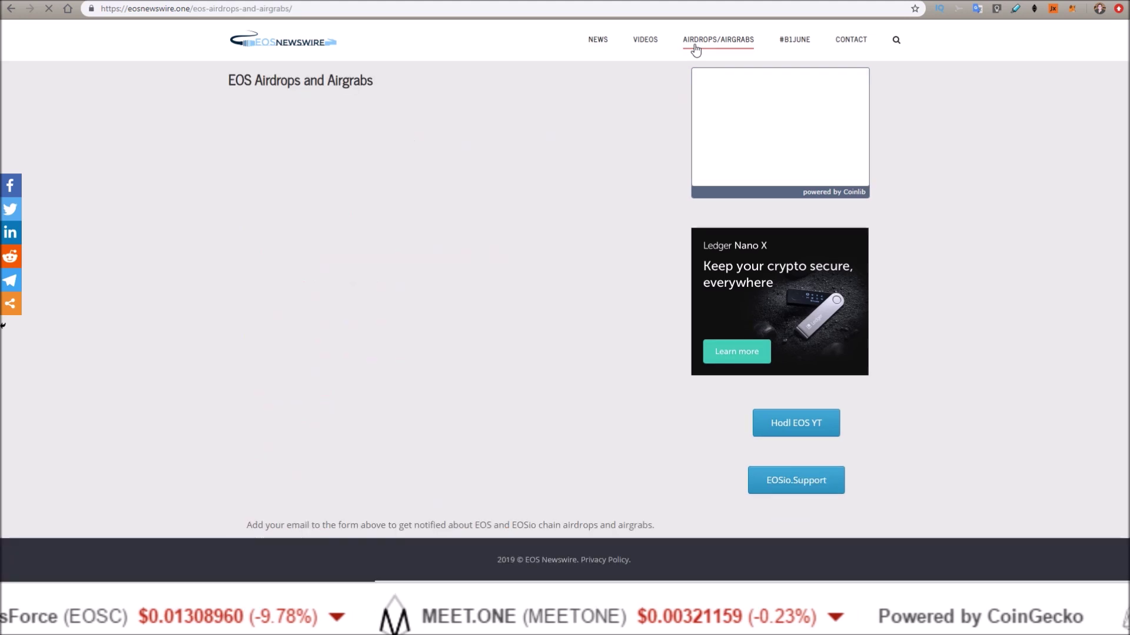